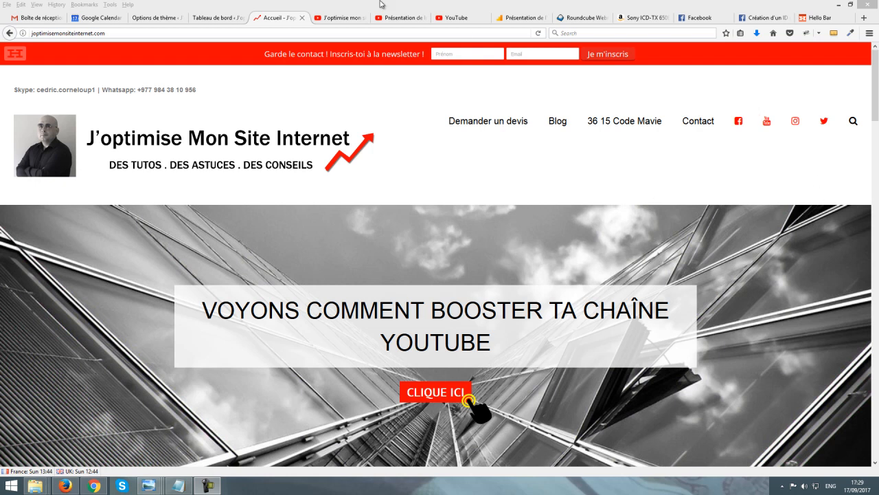
# Step: View the YouTube channel's presentation video and the joptimisemonsiteinternet.com home page
pyautogui.click(386, 18)
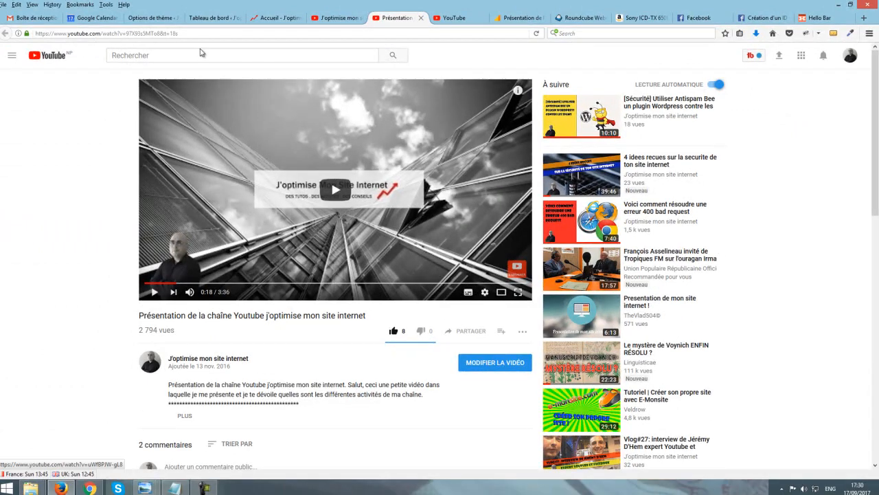
pyautogui.moveTo(272, 20); pyautogui.dragTo(618, 65)
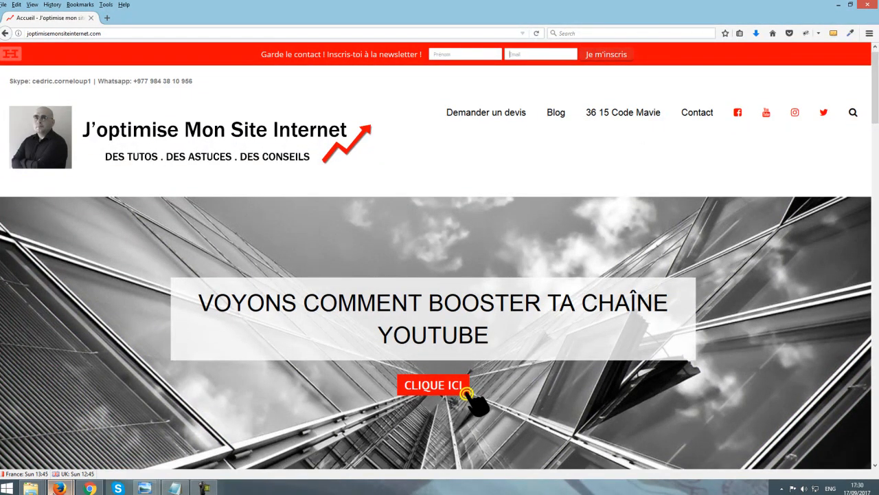
pyautogui.moveTo(59, 486)
pyautogui.click(55, 440)
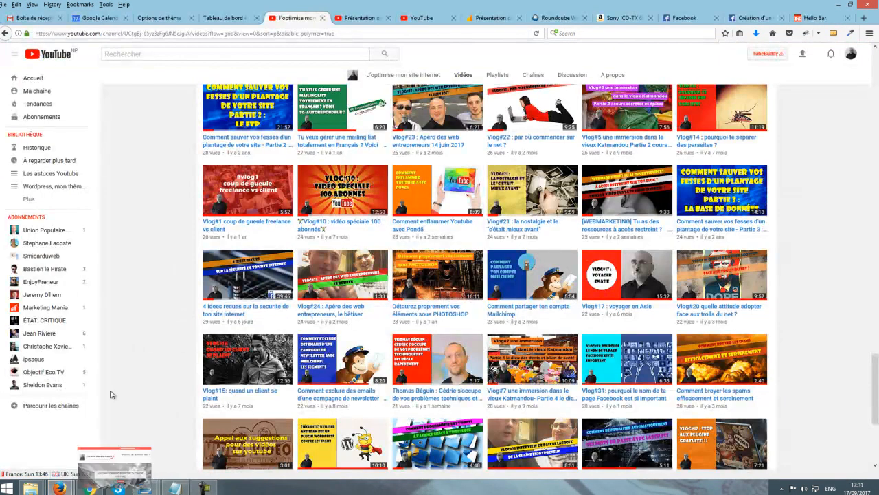
pyautogui.moveTo(411, 24); pyautogui.dragTo(271, 20)
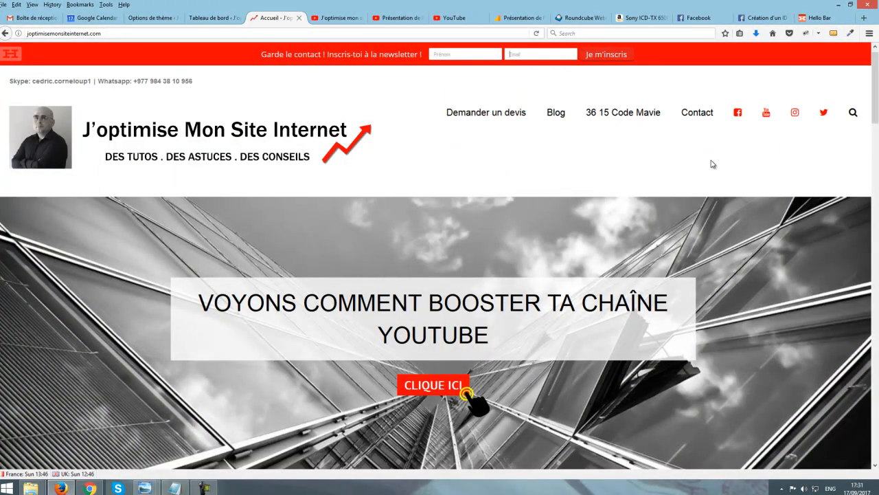
# Step: Switch to Hello Bar and view the site settings for joptimisemonsiteinternet.com
pyautogui.click(821, 19)
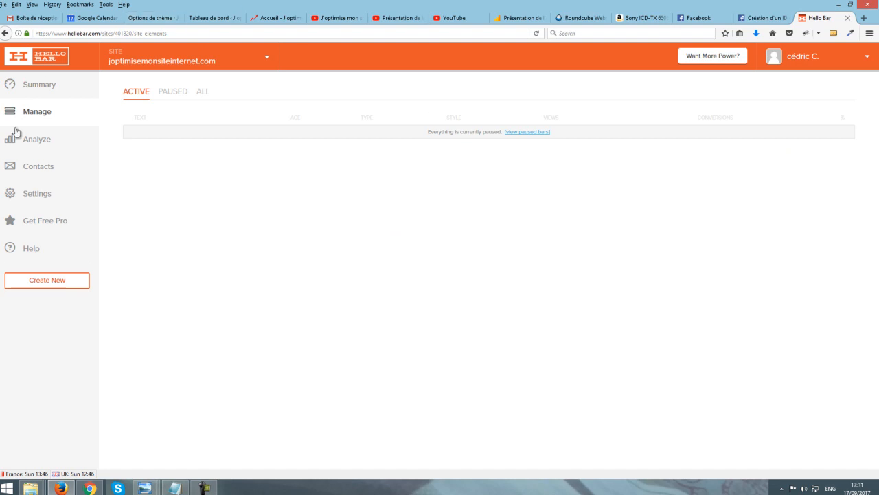
pyautogui.click(42, 196)
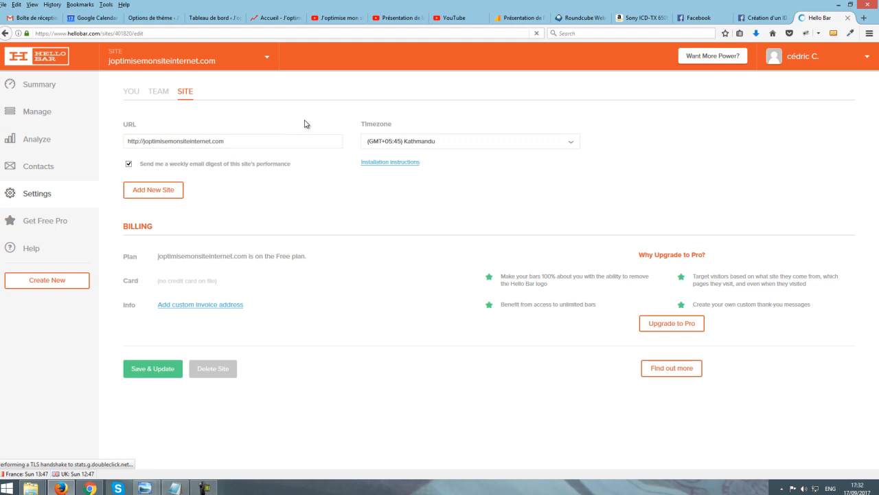
pyautogui.moveTo(281, 139); pyautogui.dragTo(17, 118)
pyautogui.click(500, 200)
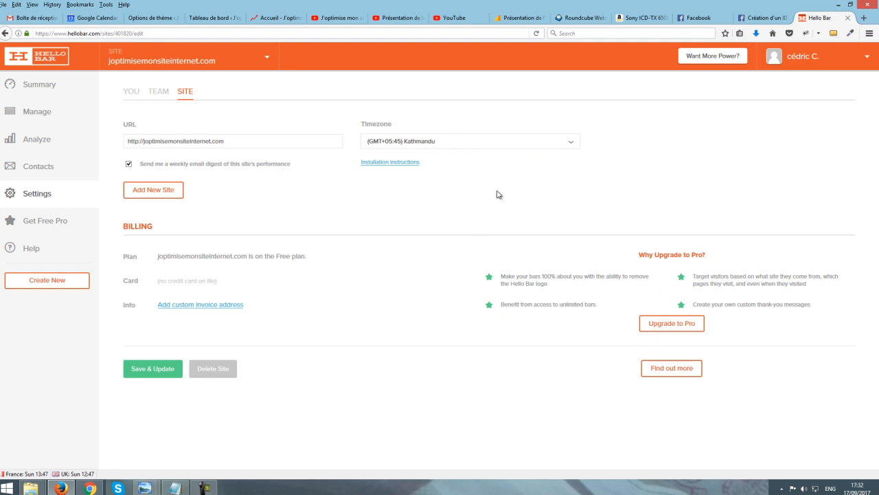
# Step: Browse the time zones offered for the site and leave the list without choosing one
pyautogui.click(507, 142)
pyautogui.scroll(-15, 500, 172)
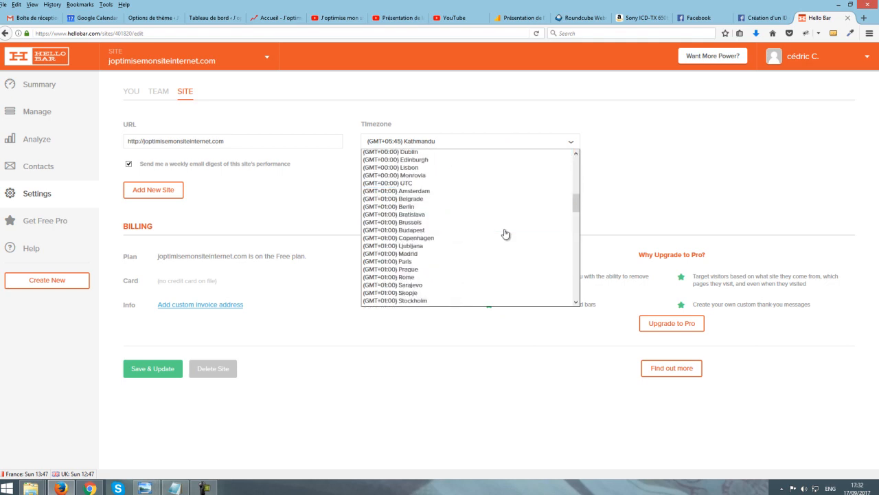
pyautogui.scroll(-2, 506, 234)
pyautogui.scroll(-3, 469, 271)
pyautogui.scroll(-2, 469, 273)
pyautogui.scroll(-2, 471, 269)
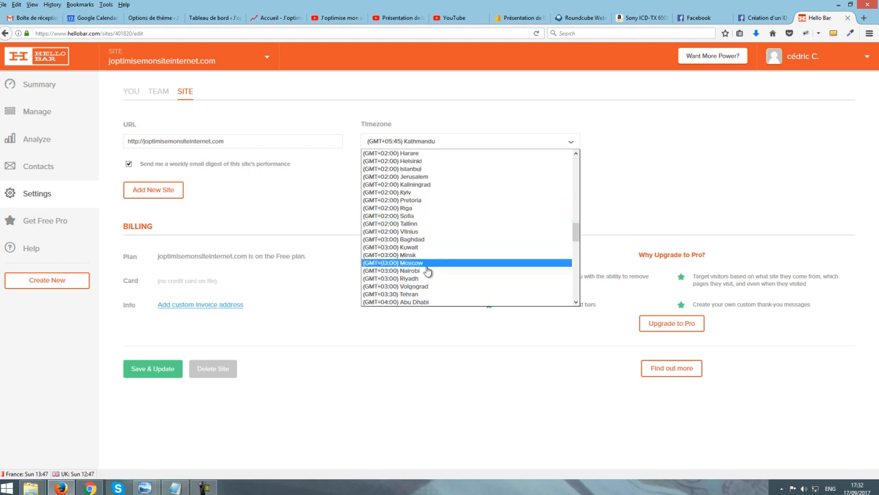
pyautogui.scroll(1, 415, 228)
pyautogui.scroll(1, 414, 228)
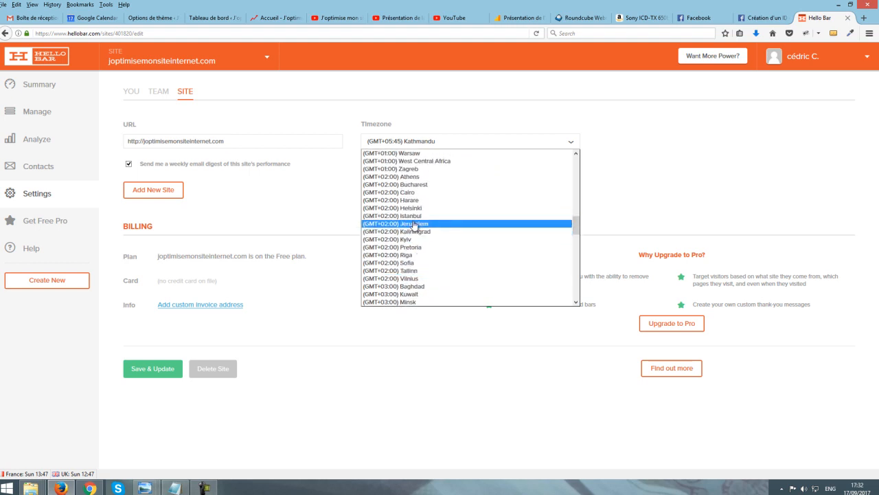
pyautogui.scroll(2, 413, 227)
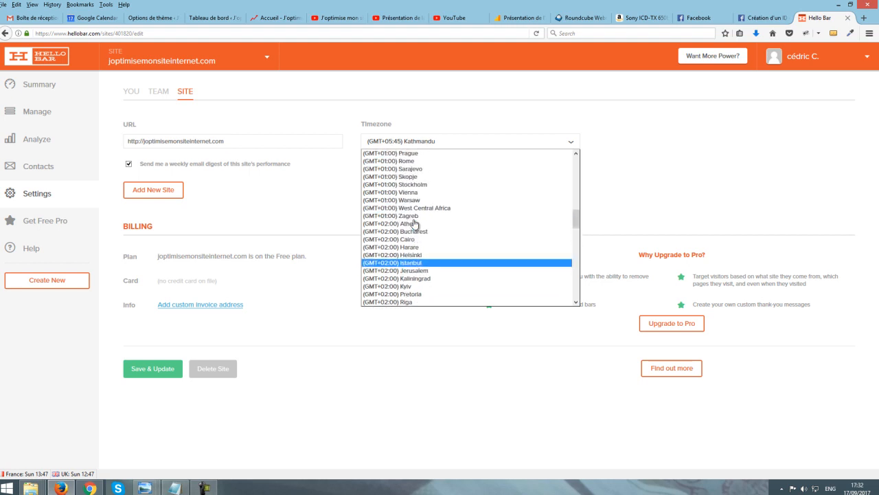
pyautogui.scroll(2, 413, 218)
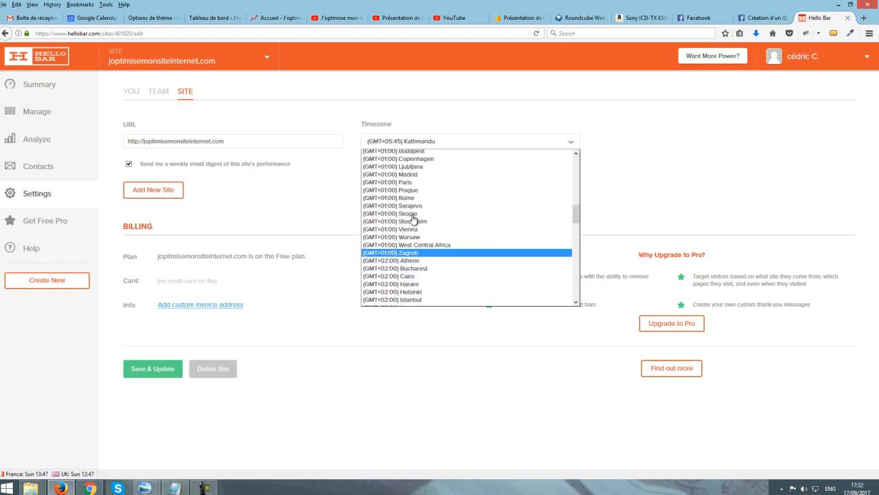
pyautogui.click(737, 147)
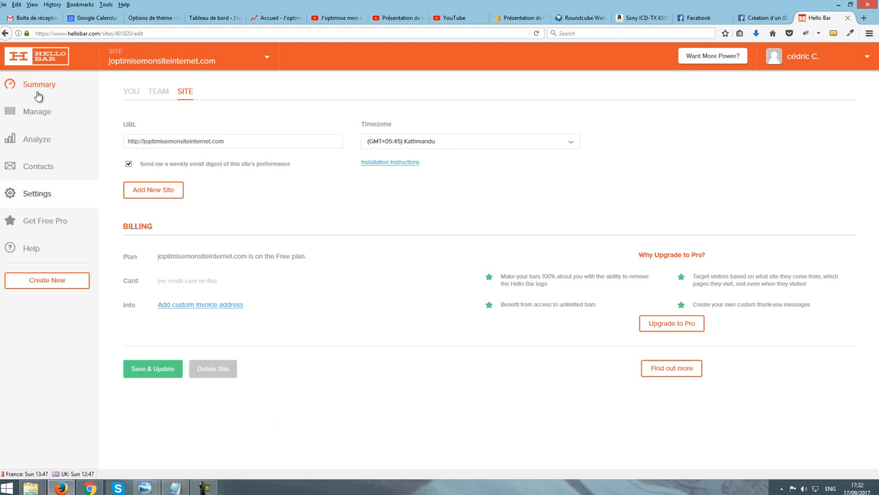
# Step: Review the site's paused bars and full bar list, and start a new Hello Bar for homepage visitors
pyautogui.click(57, 117)
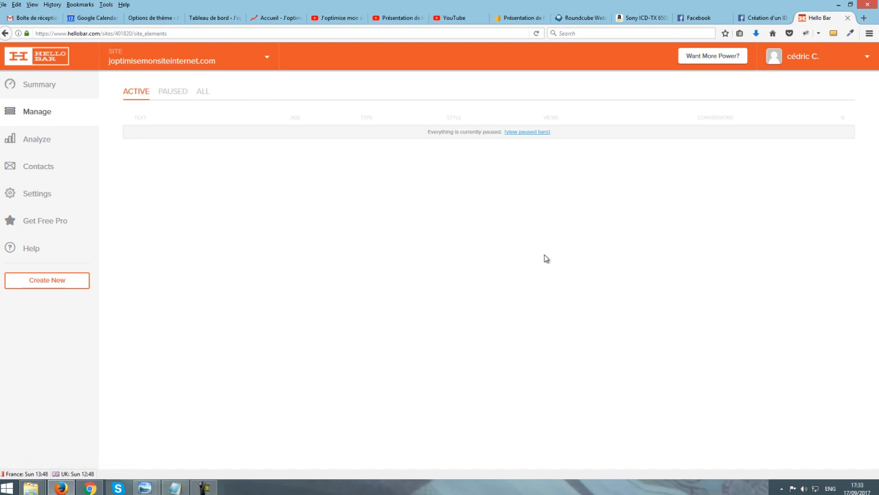
pyautogui.click(172, 93)
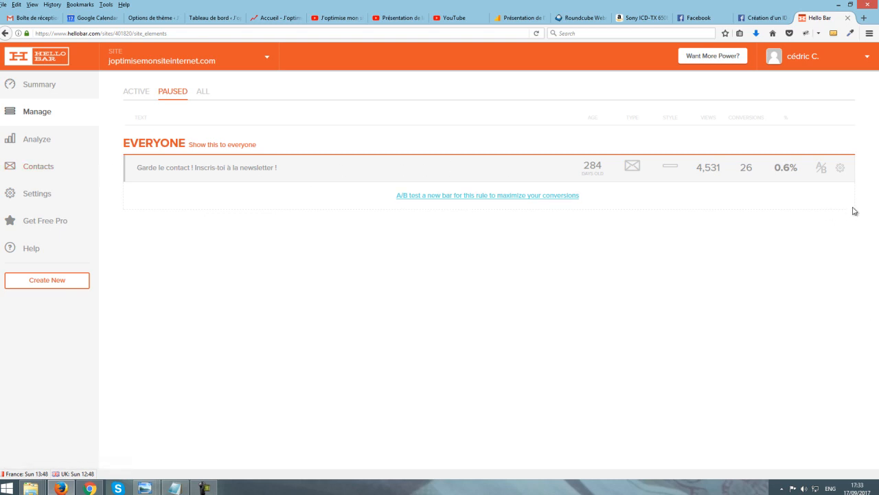
pyautogui.click(208, 94)
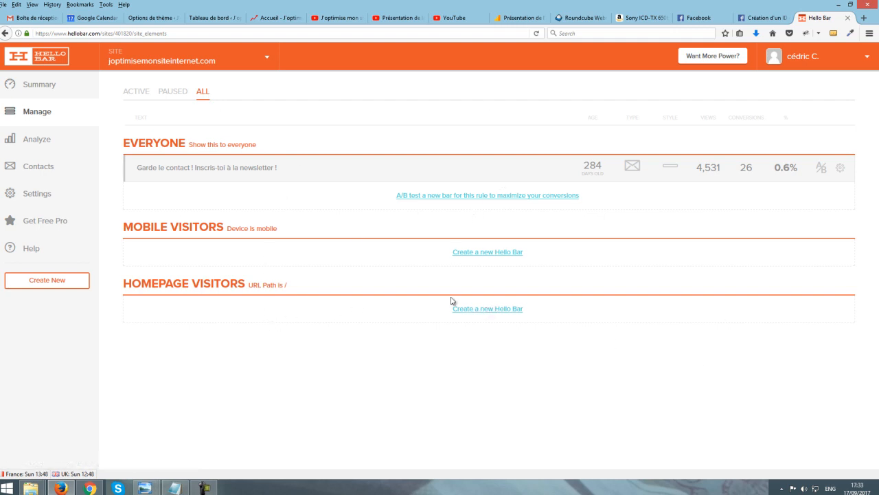
pyautogui.click(490, 309)
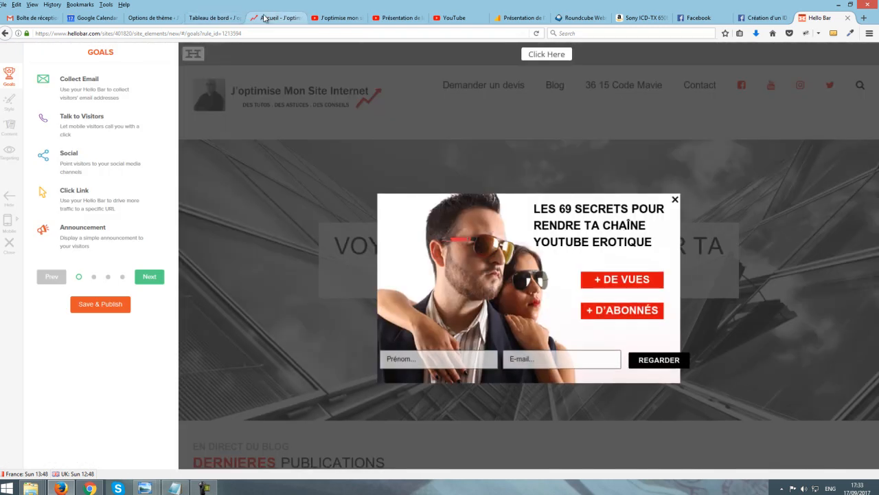
# Step: Reload the joptimisemonsiteinternet.com home page to check its newsletter bar, and return to the Hello Bar editor
pyautogui.click(251, 19)
pyautogui.click(536, 33)
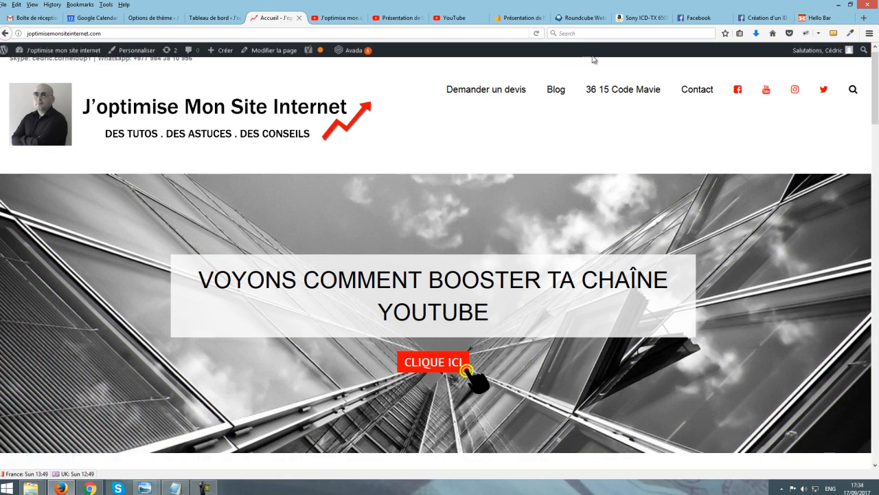
pyautogui.click(801, 13)
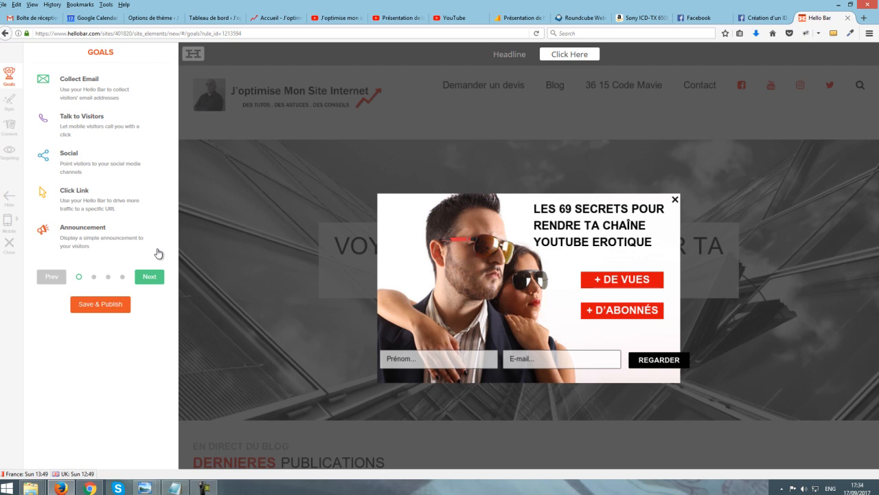
# Step: Try the Click Link goal and replace it with Collect Email for the new bar
pyautogui.click(92, 199)
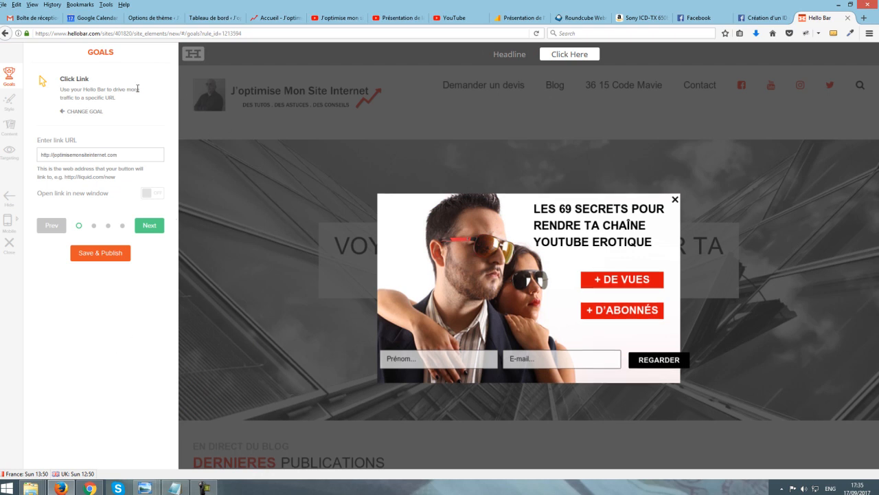
pyautogui.click(74, 111)
pyautogui.click(87, 91)
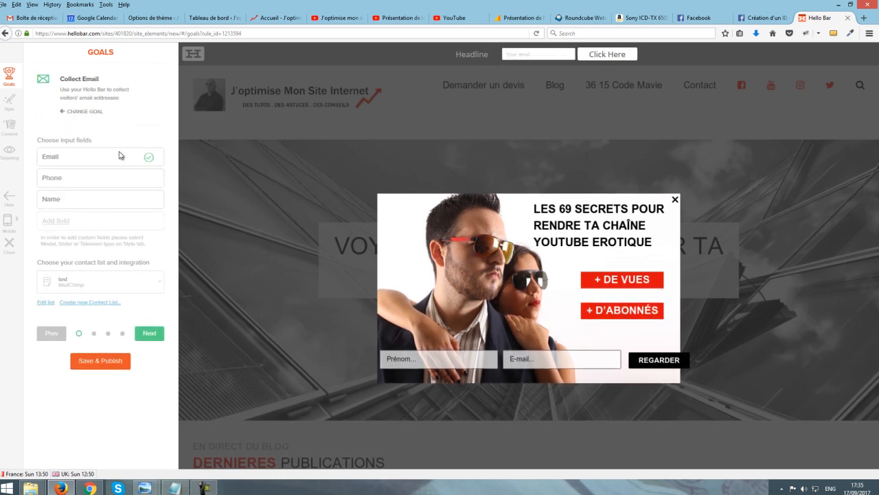
# Step: Replace the bar's headline with "Inscris-toi à ma newsletter !" and close any developer tools opened by mistake
pyautogui.click(471, 54)
pyautogui.click(472, 53)
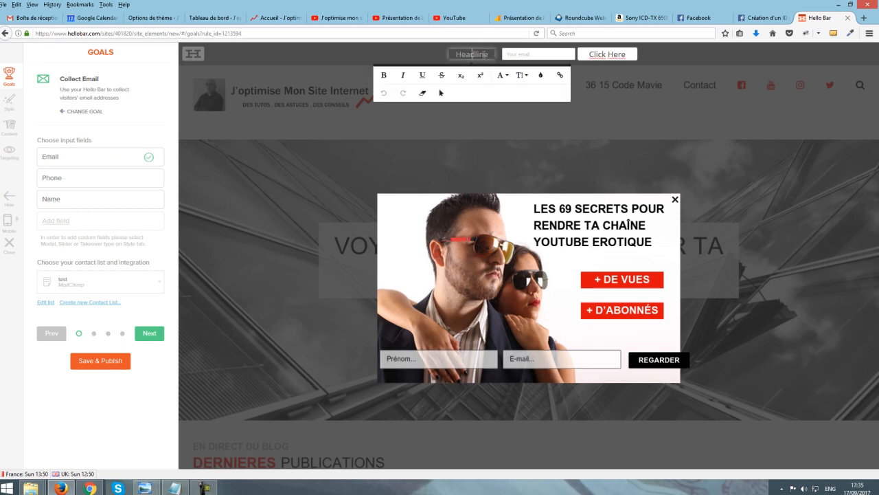
pyautogui.write('Inscrit')
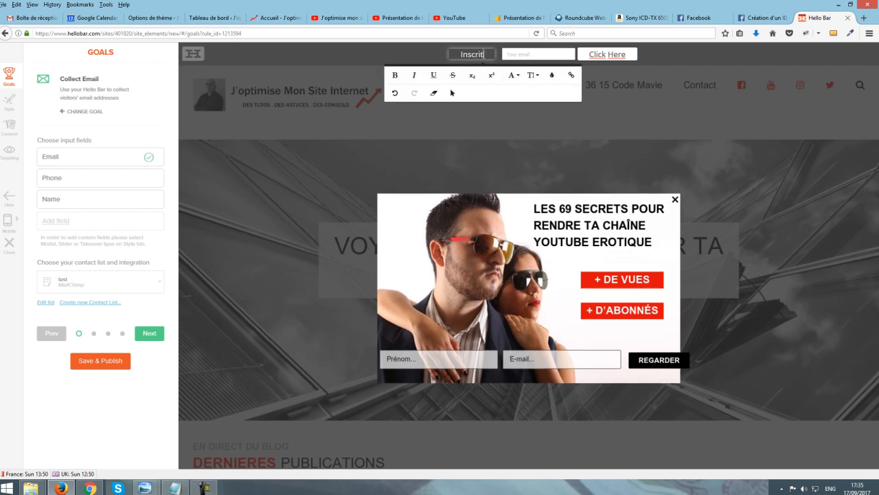
pyautogui.press('BackSpace')
pyautogui.press('F12')
pyautogui.write('s-toi à ma newsletter !')
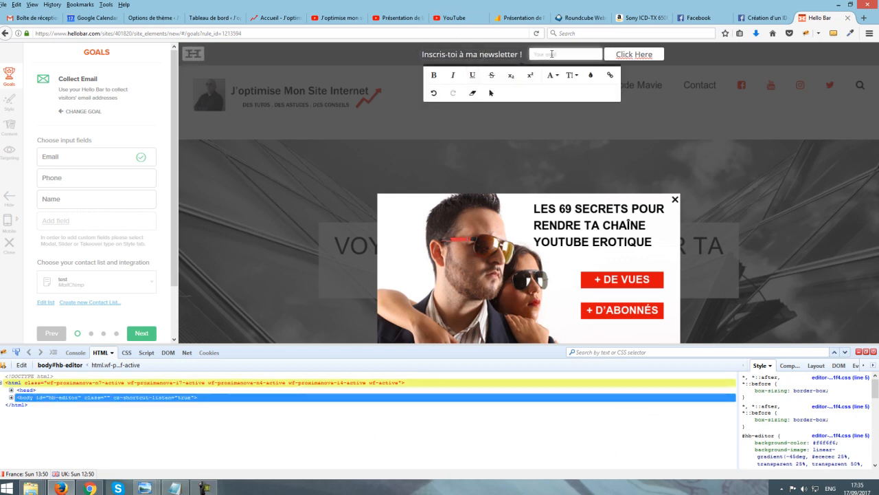
pyautogui.click(190, 232)
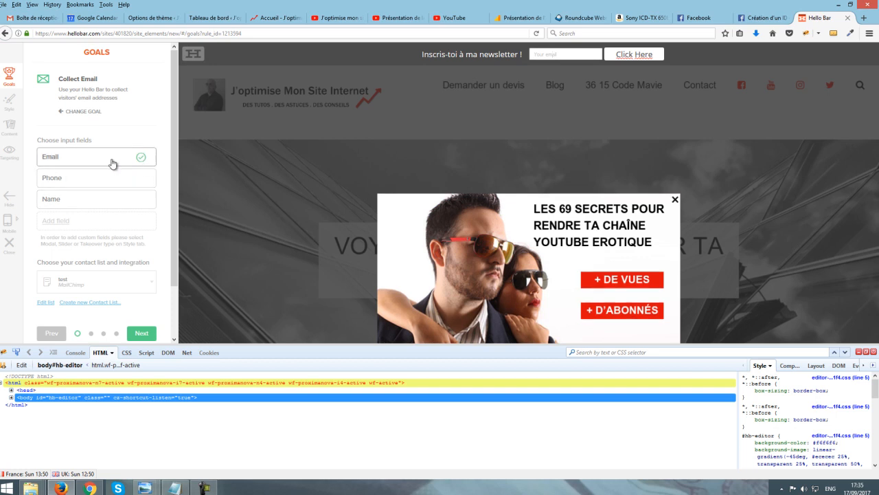
pyautogui.click(874, 352)
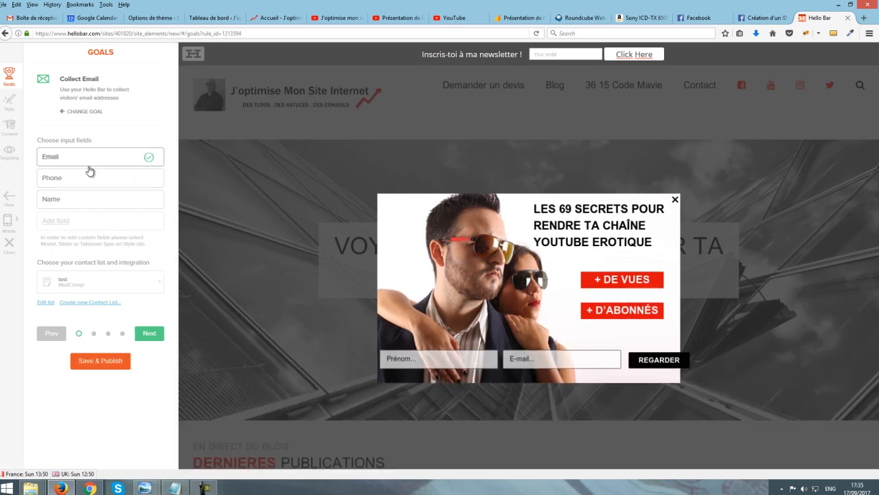
# Step: Add the Name field ahead of Email, and confirm the contact list test synced with the MailChimp list Test
pyautogui.click(148, 200)
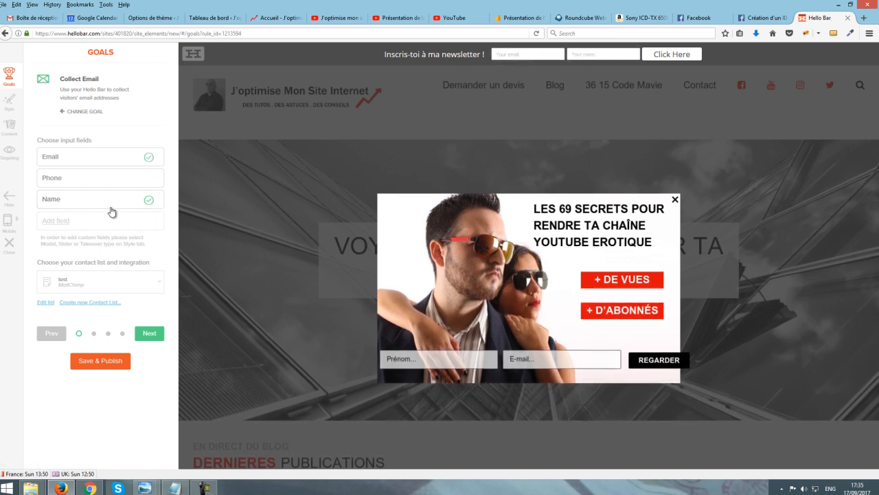
pyautogui.moveTo(69, 205); pyautogui.dragTo(79, 157)
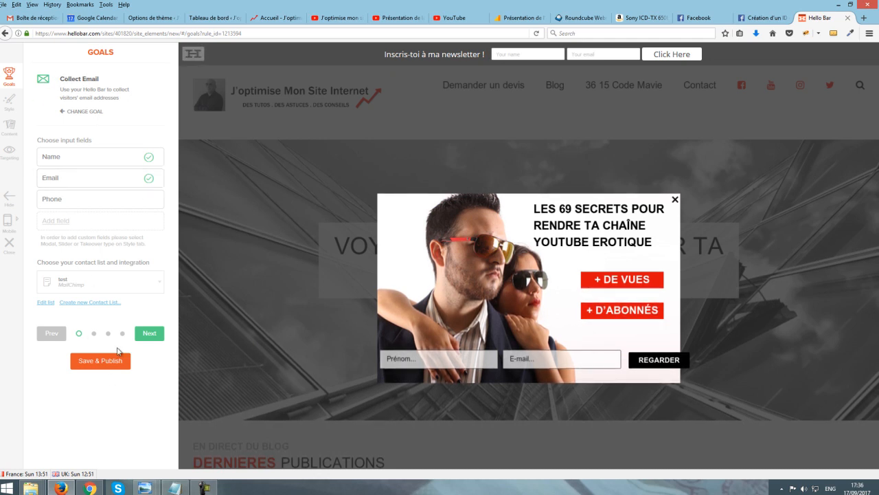
pyautogui.click(42, 304)
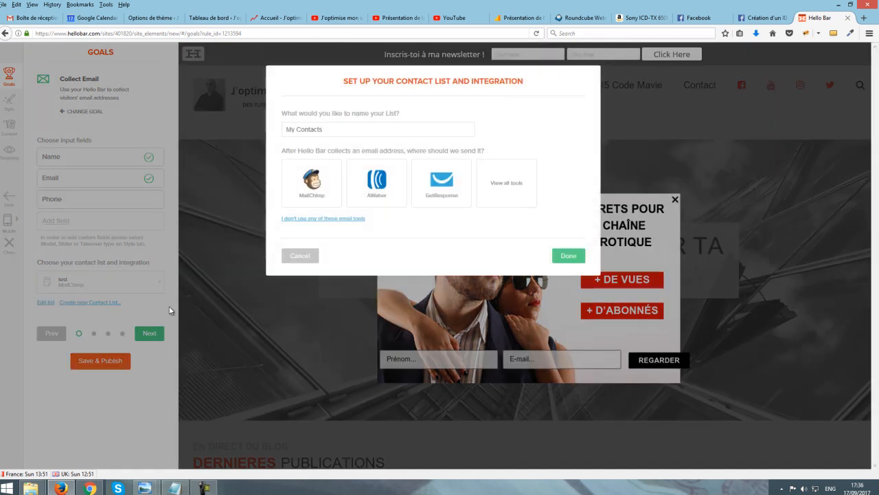
pyautogui.click(318, 180)
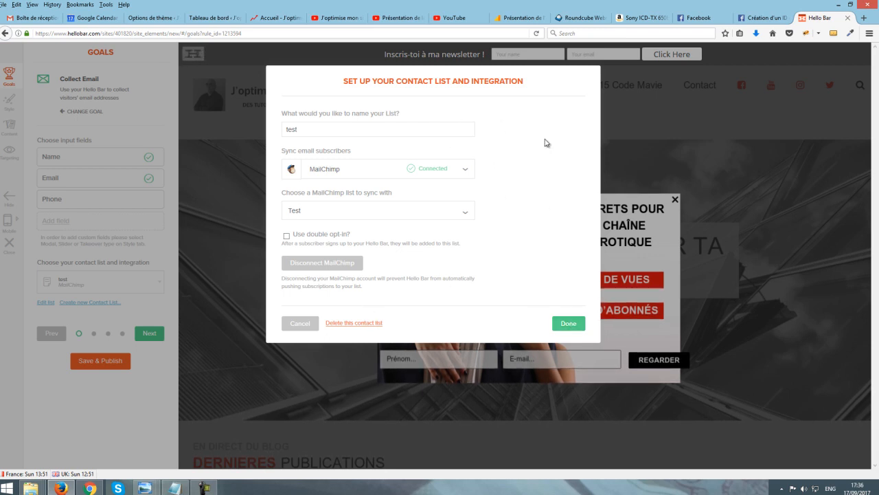
pyautogui.click(568, 324)
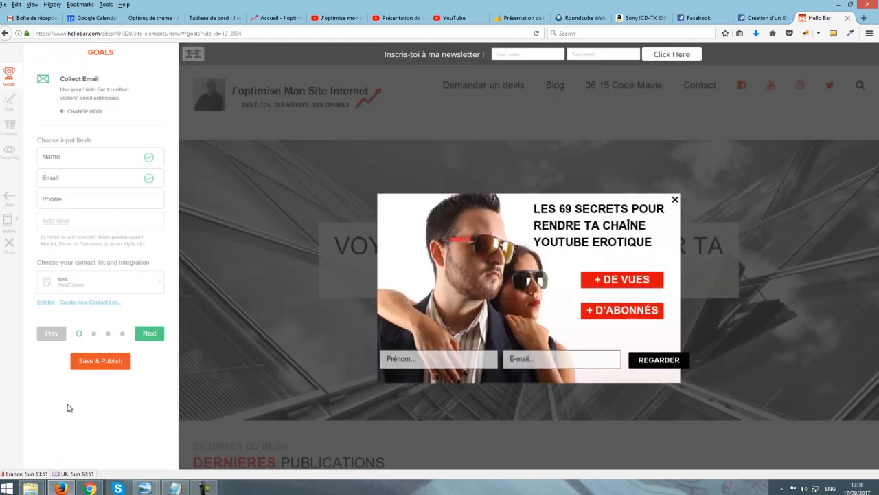
# Step: Try to turn off the Hello Bar branding in the bar's style settings, and dismiss the upgrade offer
pyautogui.click(143, 334)
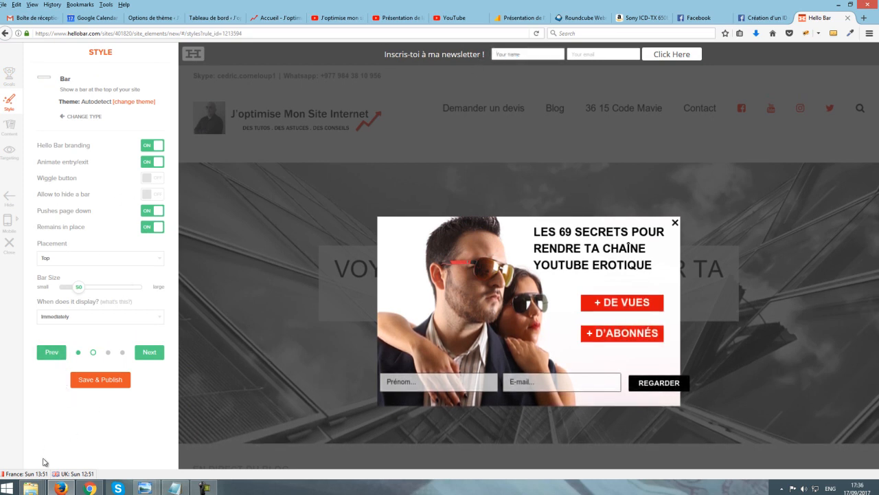
pyautogui.click(156, 145)
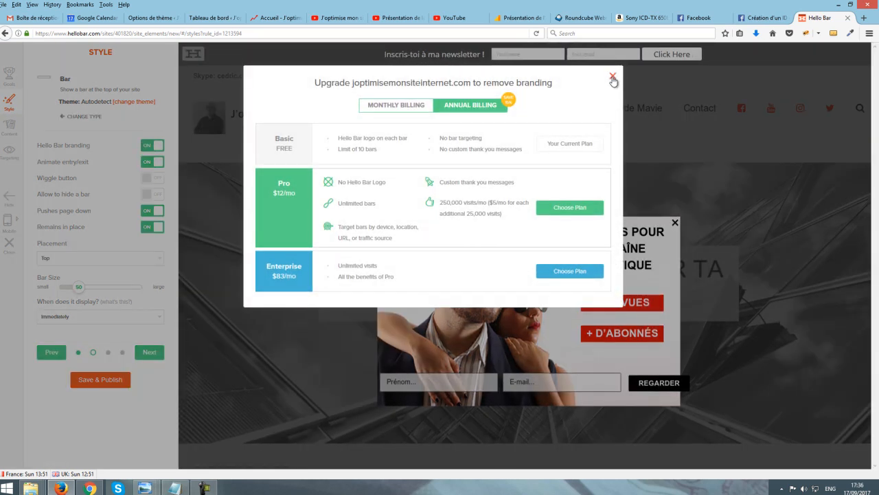
pyautogui.click(612, 77)
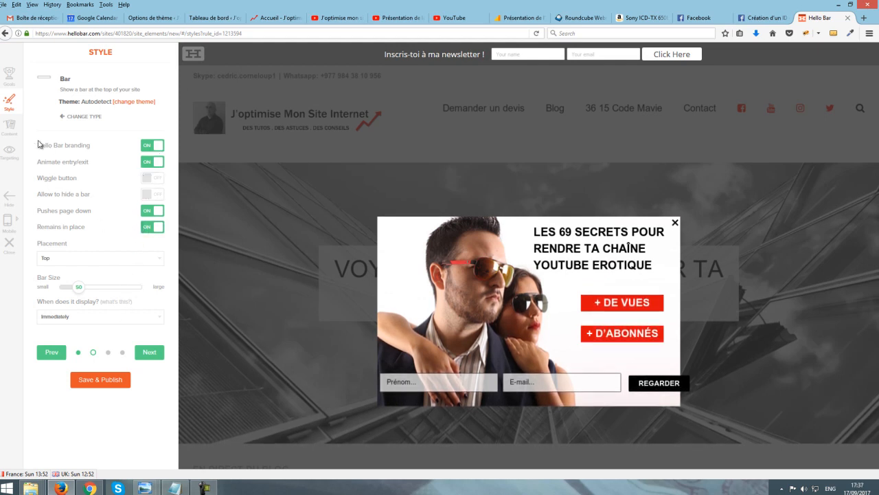
# Step: Set the bar's background color to red #F61212 in the design and content settings
pyautogui.click(9, 127)
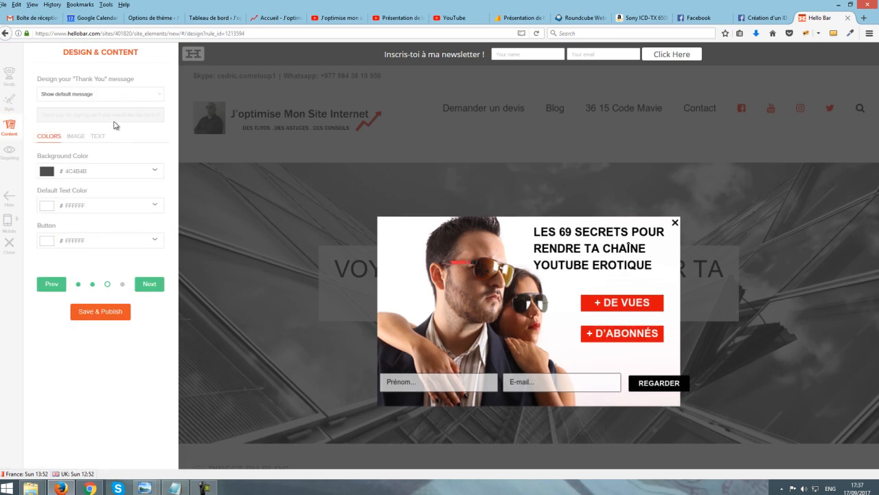
pyautogui.click(82, 171)
pyautogui.click(104, 203)
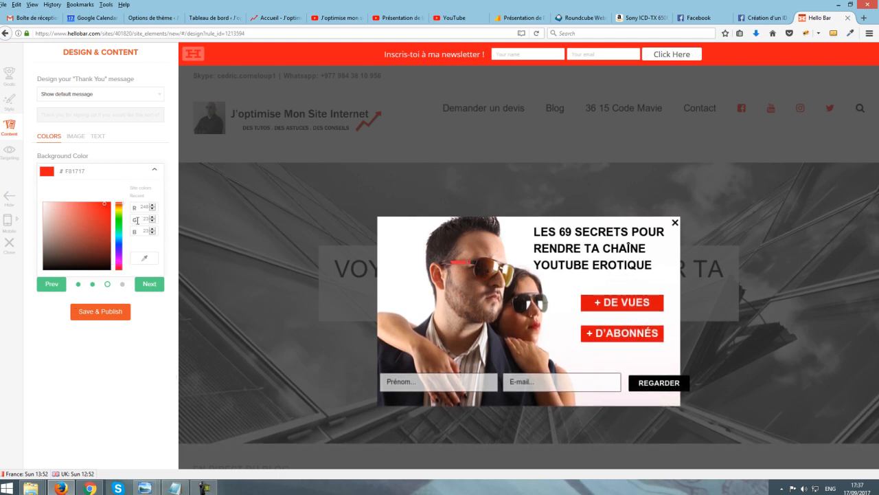
pyautogui.moveTo(94, 253)
pyautogui.mouseDown()
pyautogui.moveTo(56, 249)
pyautogui.moveTo(53, 265)
pyautogui.mouseUp()
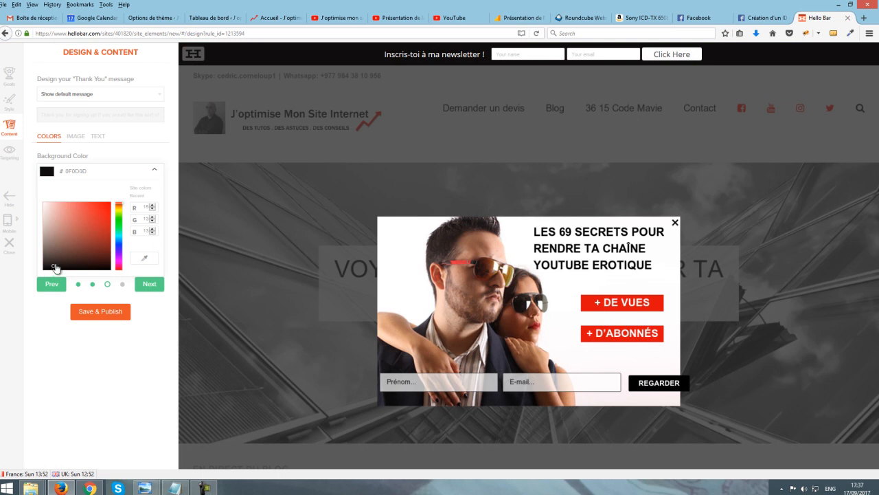
pyautogui.moveTo(85, 206); pyautogui.dragTo(106, 204)
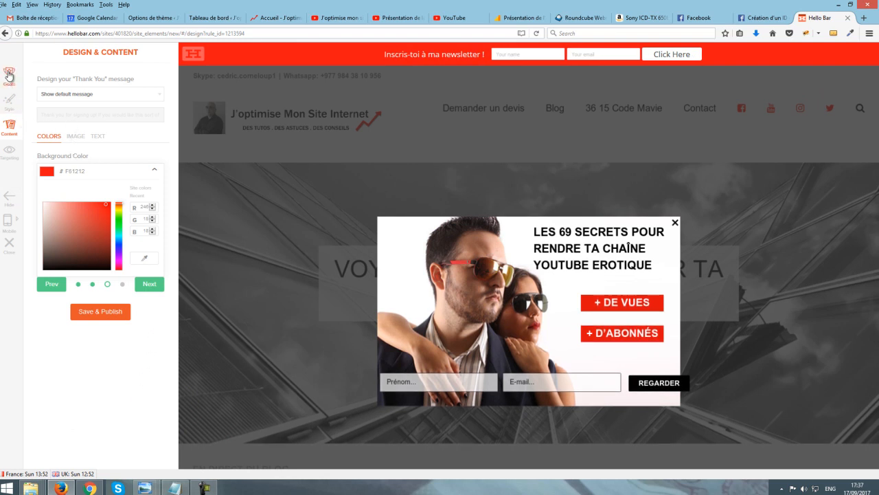
# Step: Change the bar's name field placeholder to "Prénom" and its email field placeholder to "Email"
pyautogui.click(9, 103)
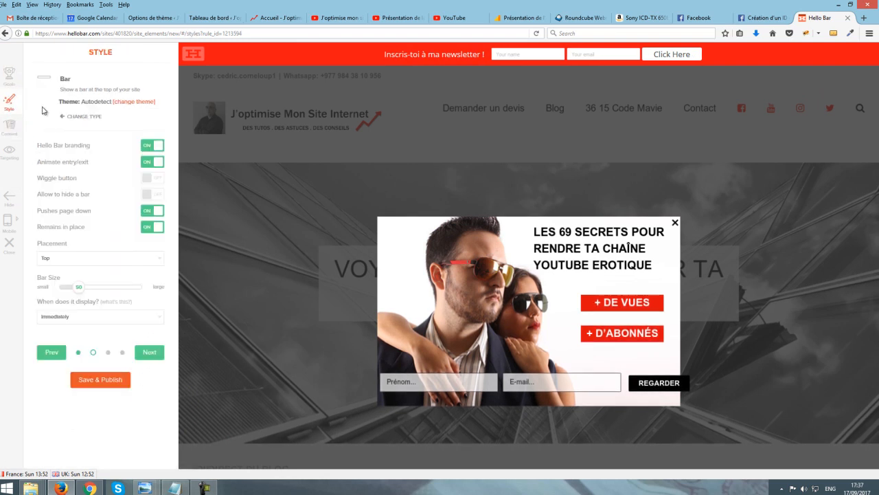
pyautogui.click(78, 352)
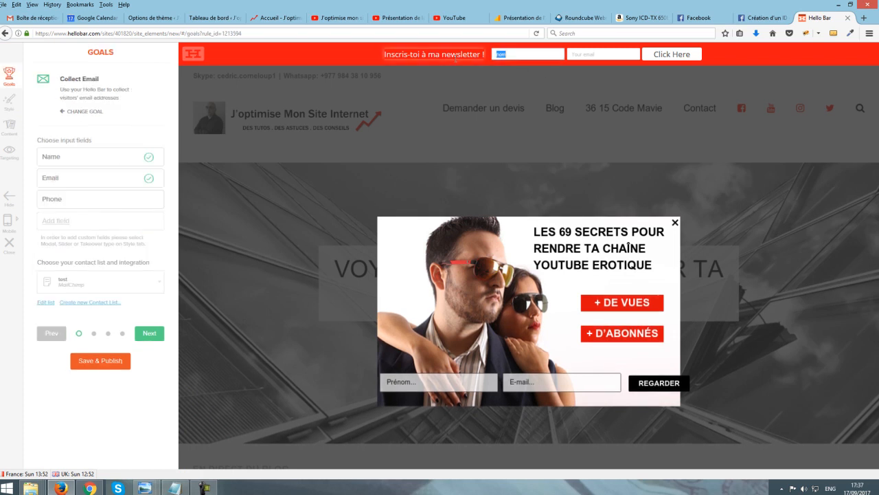
pyautogui.press('Tab')
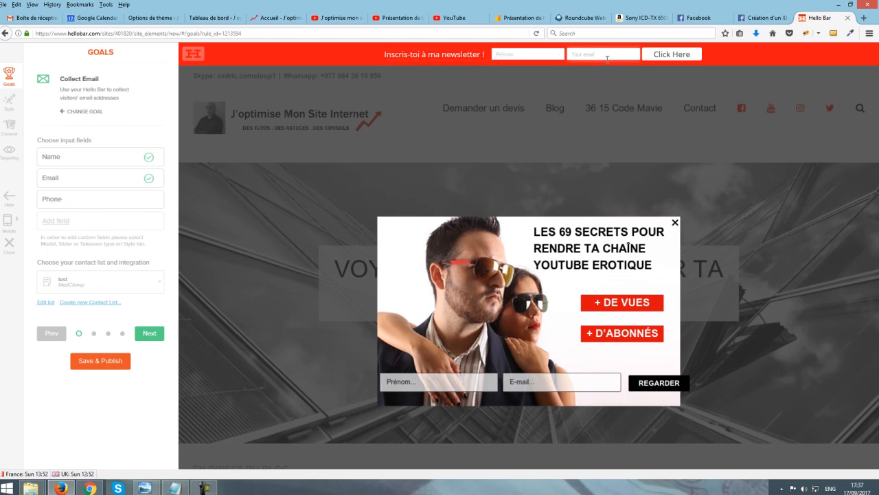
pyautogui.write('Email')
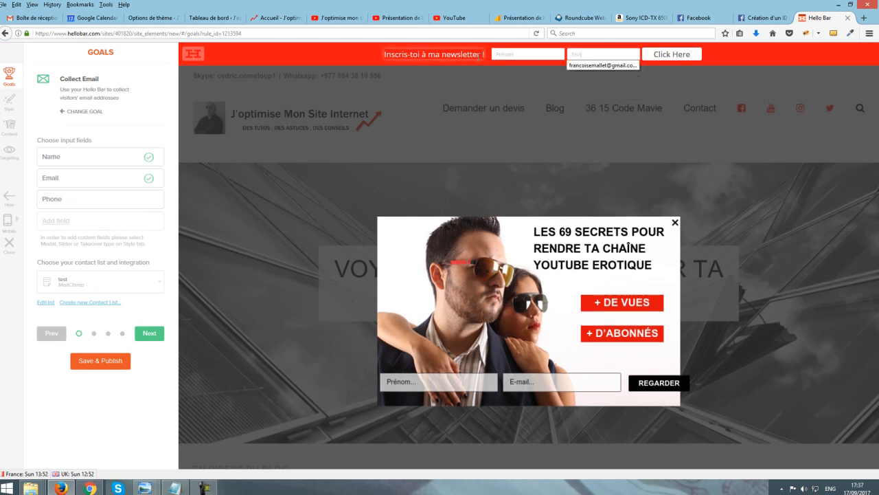
# Step: Replace the text of the bar's sign-up button with "Je m'inscris"
pyautogui.click(686, 54)
pyautogui.moveTo(693, 59); pyautogui.dragTo(645, 64)
pyautogui.write('Je')
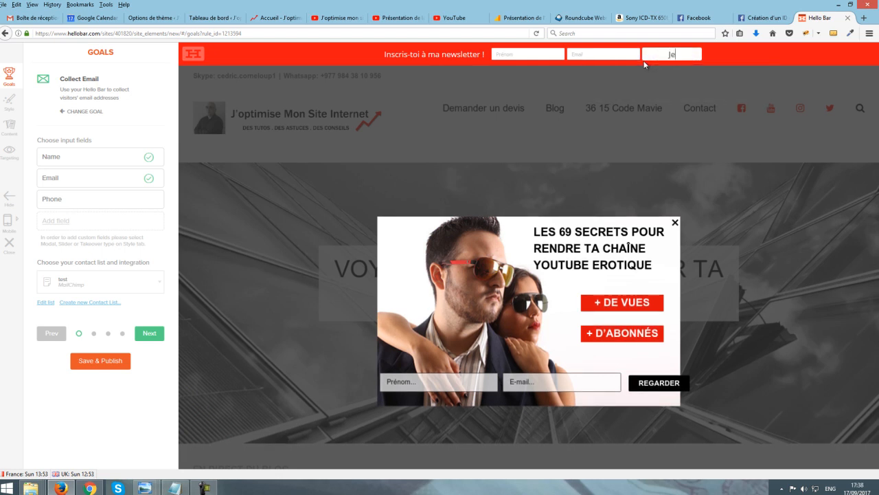
pyautogui.write(" m'inscris")
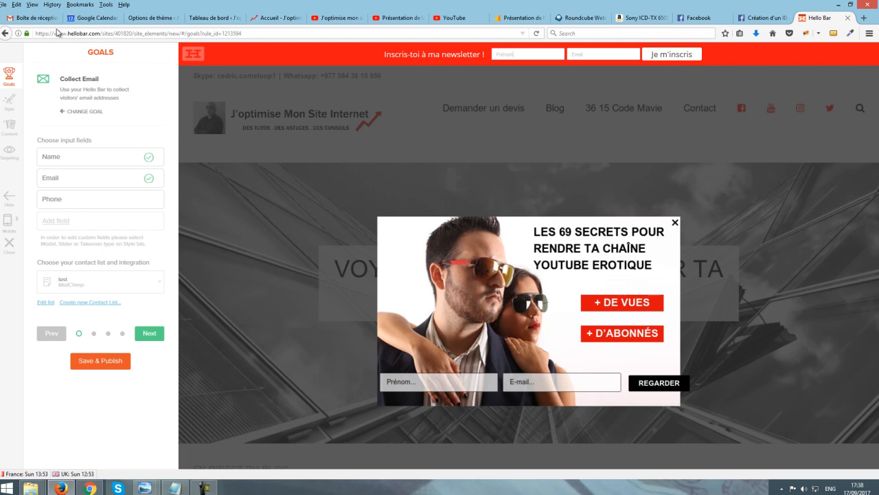
# Step: Review the Everyone targeting settings, try to save and publish the new bar, and dismiss the error notice
pyautogui.click(9, 154)
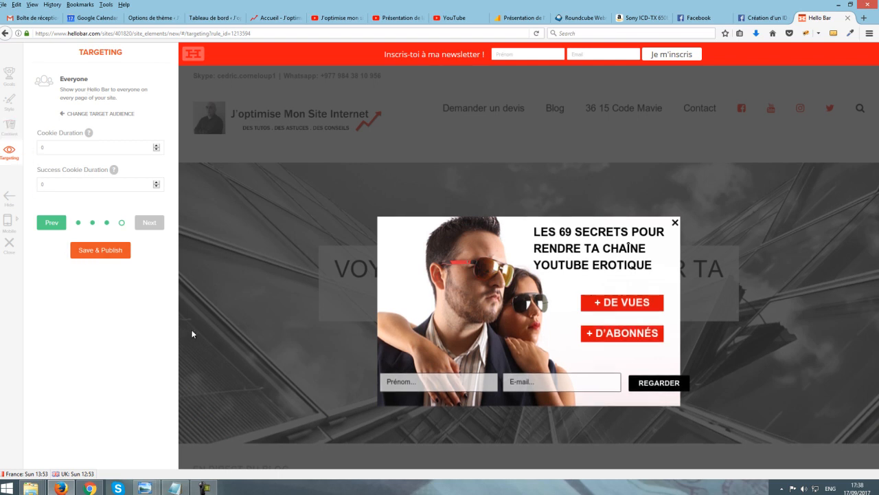
pyautogui.click(89, 251)
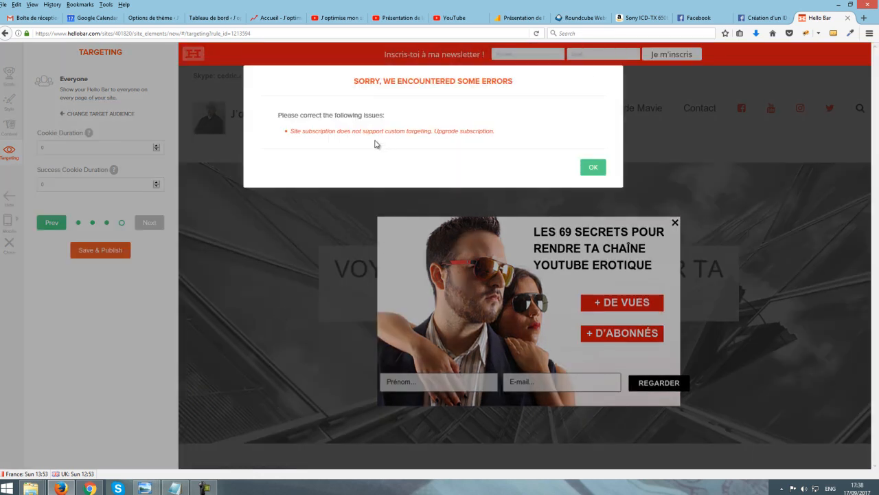
pyautogui.moveTo(369, 131); pyautogui.dragTo(506, 130)
pyautogui.click(469, 147)
pyautogui.click(481, 148)
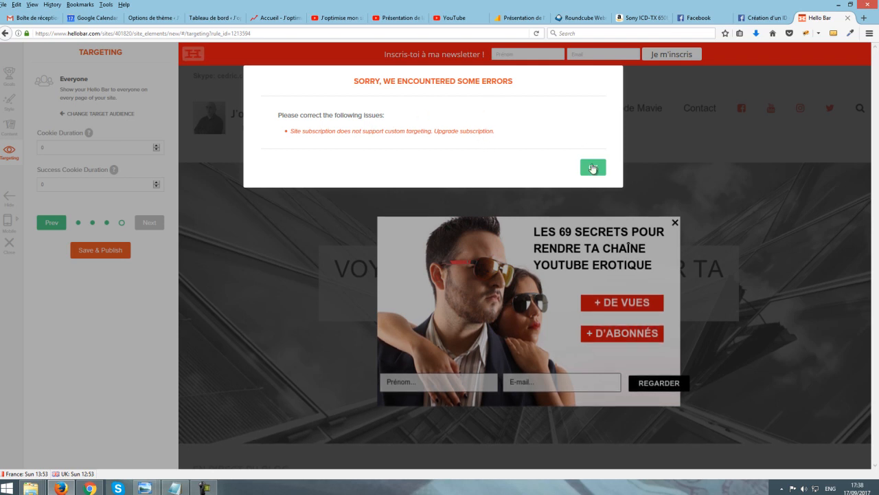
pyautogui.click(593, 169)
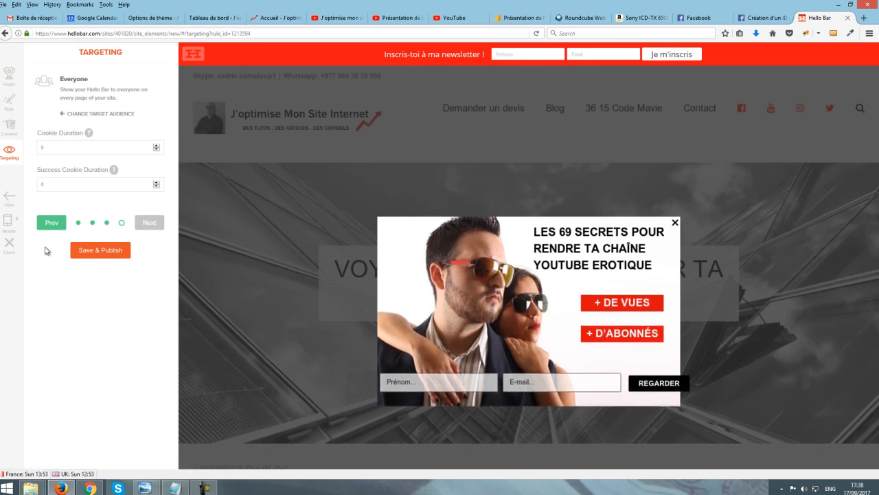
# Step: Leave the new bar's editor and load the site's bar management page by shortening the address to end at site_elements/
pyautogui.click(13, 72)
pyautogui.moveTo(171, 33); pyautogui.dragTo(329, 33)
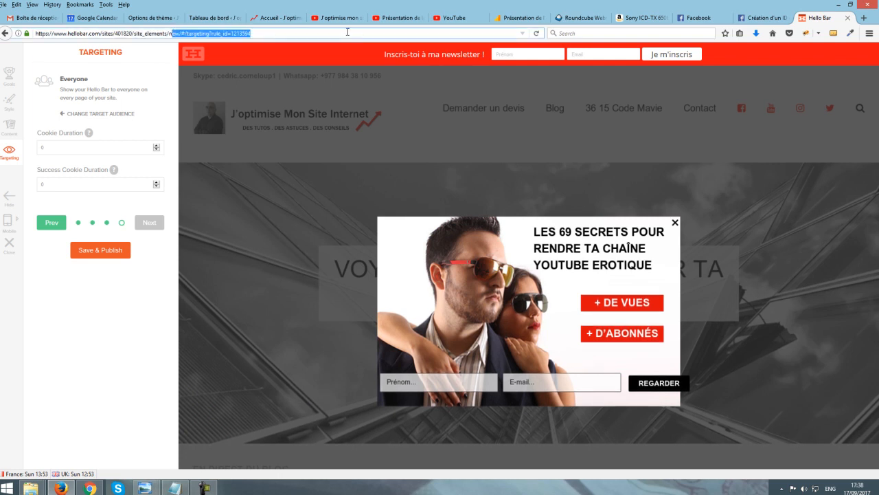
pyautogui.press('BackSpace')
pyautogui.press('BackSpace')
pyautogui.press('Return')
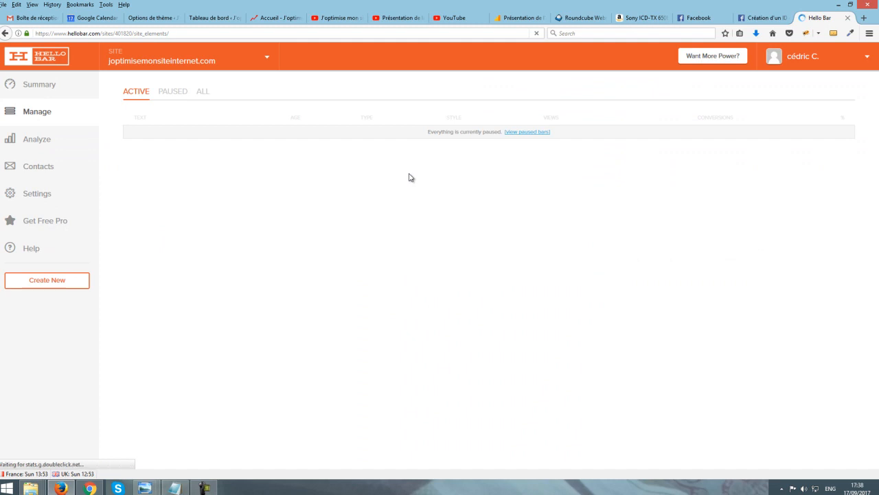
# Step: Unpause the existing bar "Garde le contact ! Inscris-toi à la newsletter !" and show the active bars
pyautogui.click(173, 95)
pyautogui.click(840, 169)
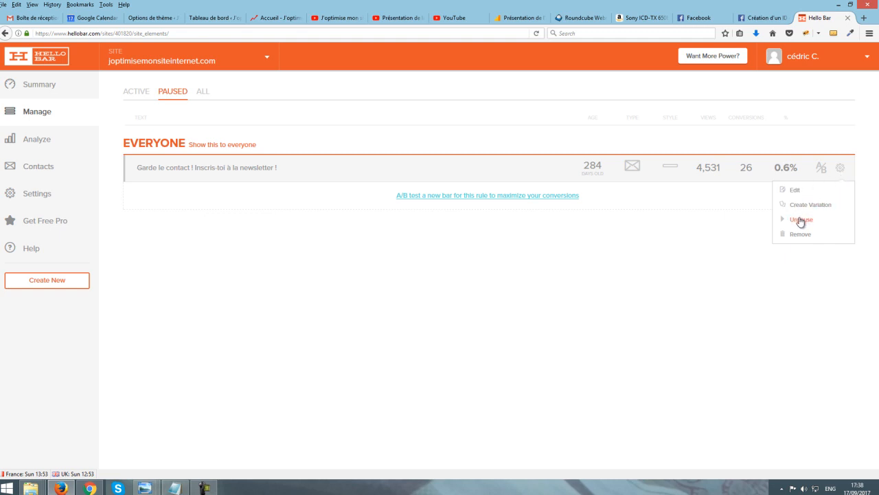
pyautogui.click(801, 220)
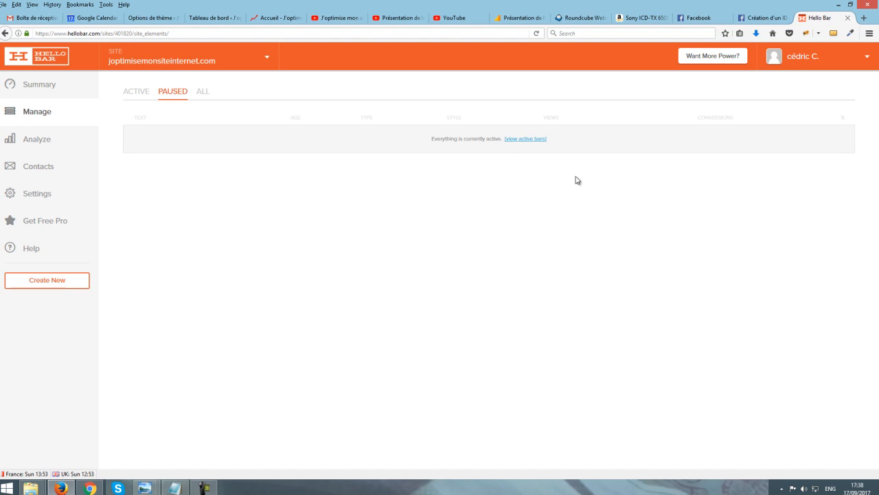
pyautogui.click(138, 92)
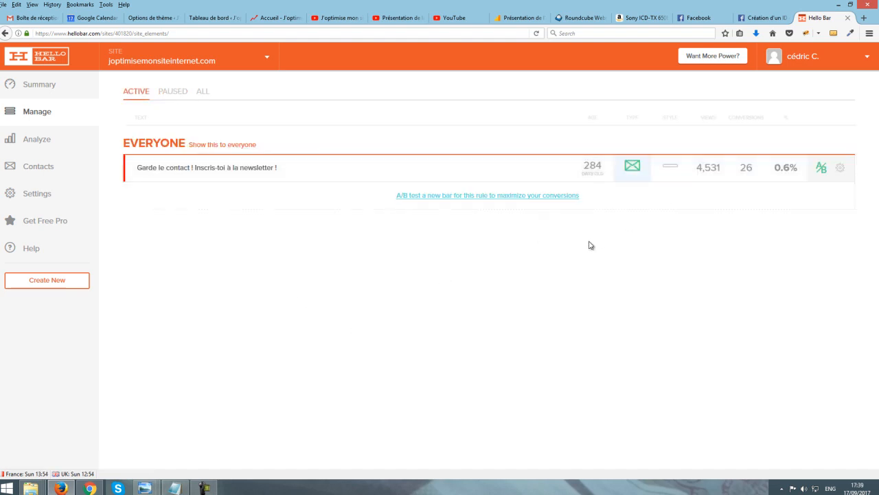
# Step: Open the active newsletter bar for editing, then save and publish it
pyautogui.click(839, 169)
pyautogui.moveTo(840, 169)
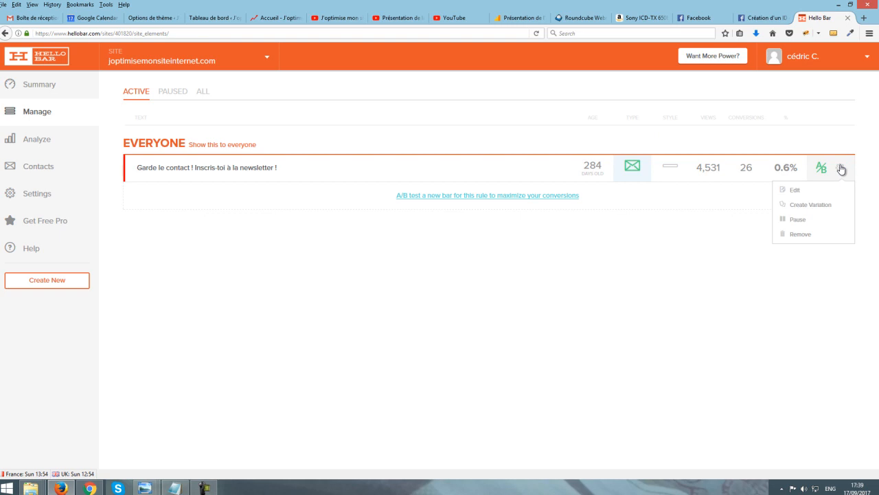
pyautogui.click(794, 208)
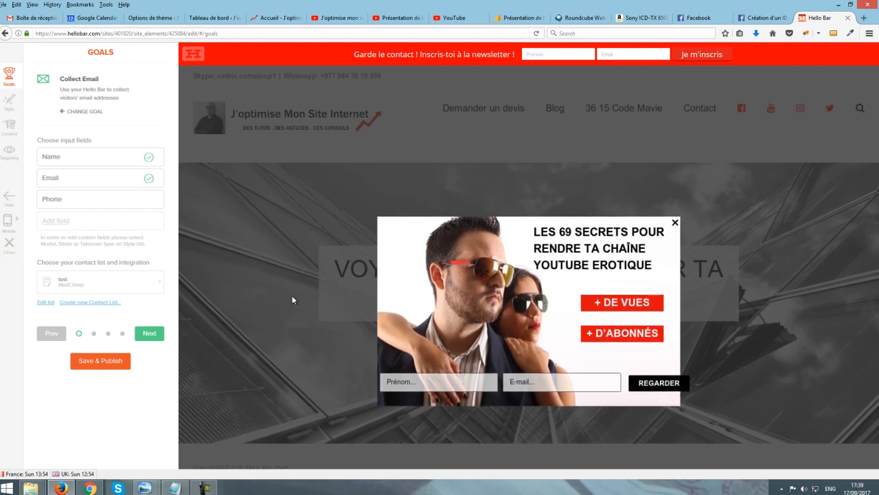
pyautogui.click(81, 359)
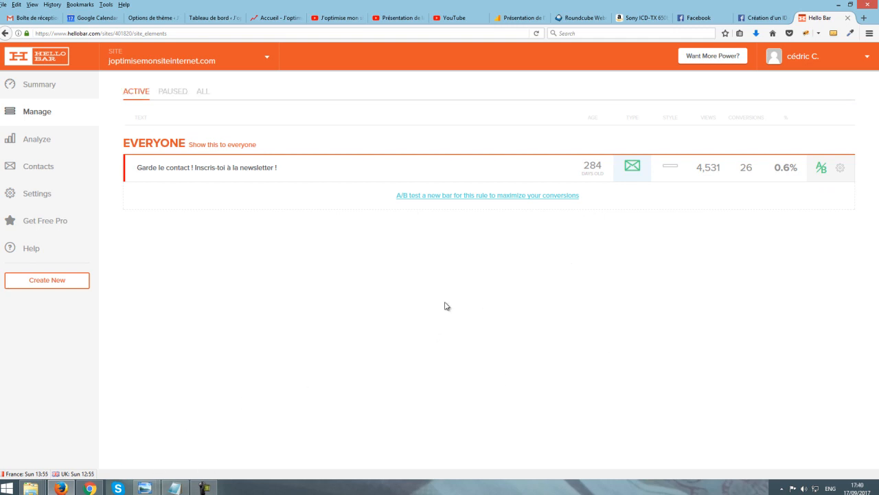
# Step: Open the installation instructions in the site settings and highlight the script provided for installing the code manually
pyautogui.click(31, 193)
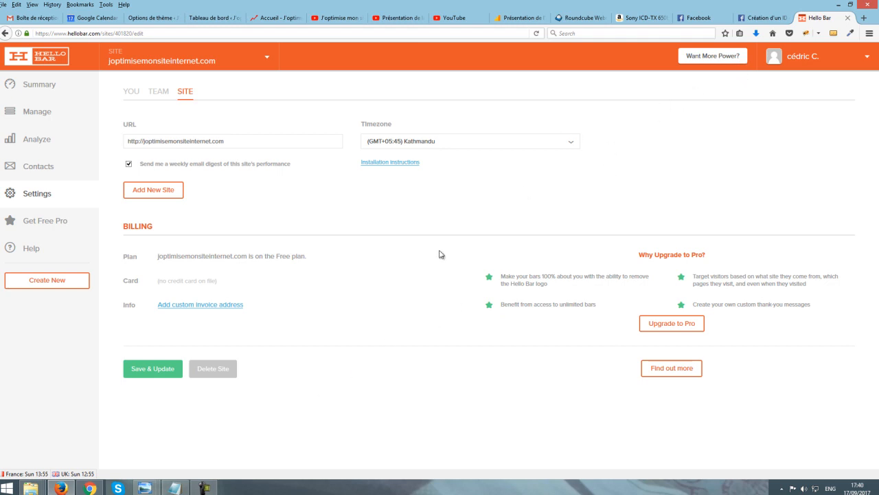
pyautogui.click(371, 164)
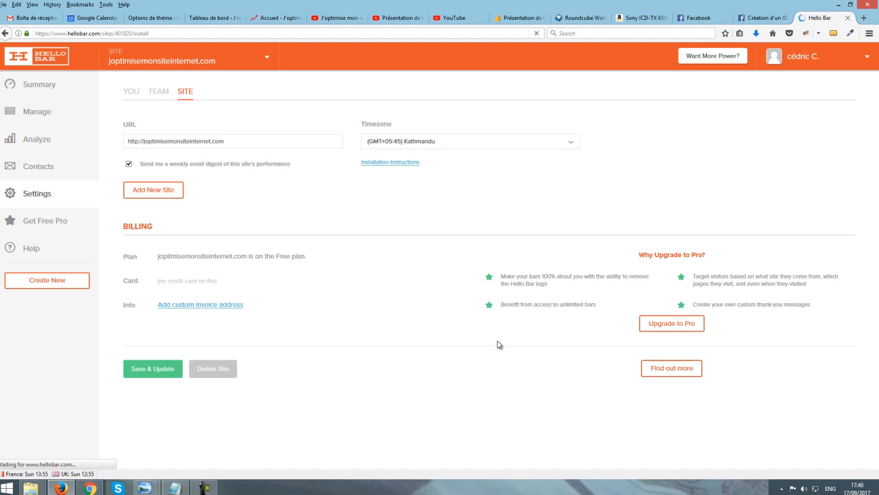
pyautogui.scroll(-1, 675, 221)
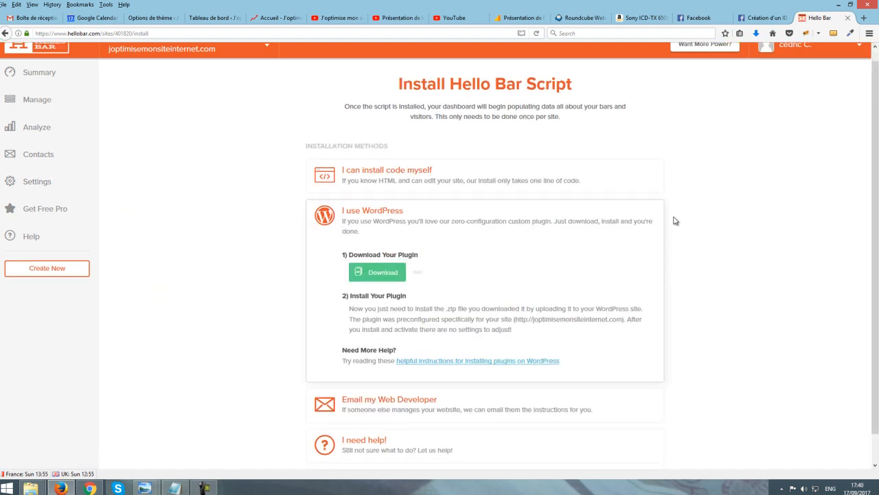
pyautogui.click(379, 151)
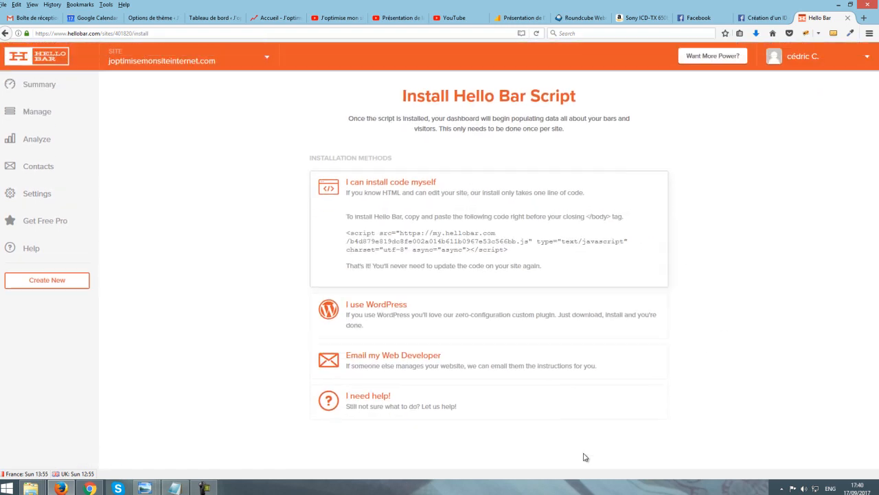
pyautogui.moveTo(506, 250); pyautogui.dragTo(340, 232)
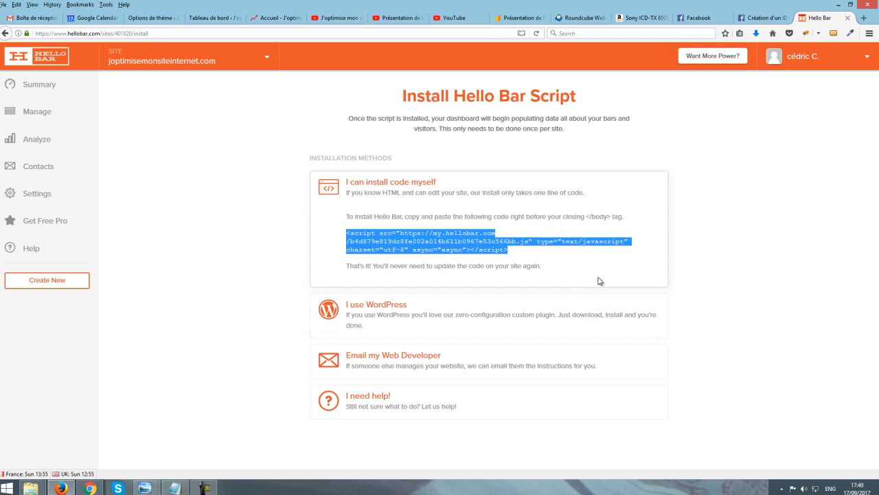
pyautogui.moveTo(544, 254); pyautogui.dragTo(320, 229)
# Step: Switch to the WordPress dashboard and locate the Hello Bar (Official) plugin among the installed extensions
pyautogui.click(197, 19)
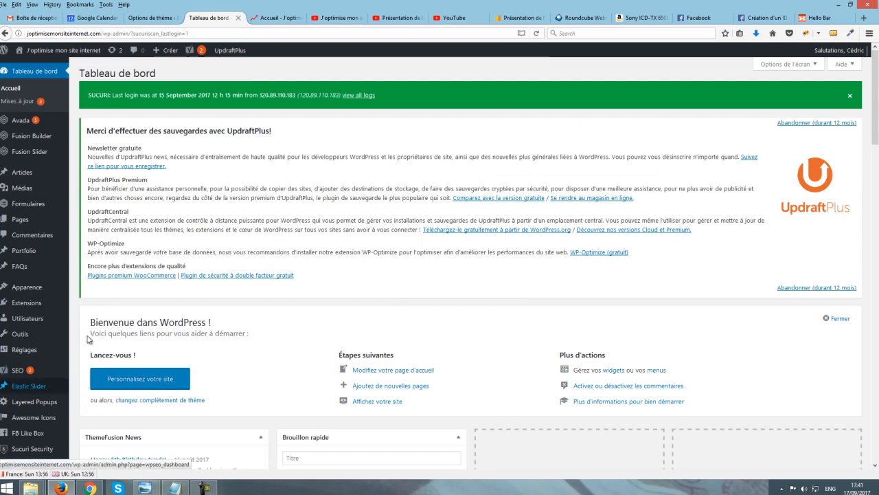
pyautogui.scroll(-3, 67, 342)
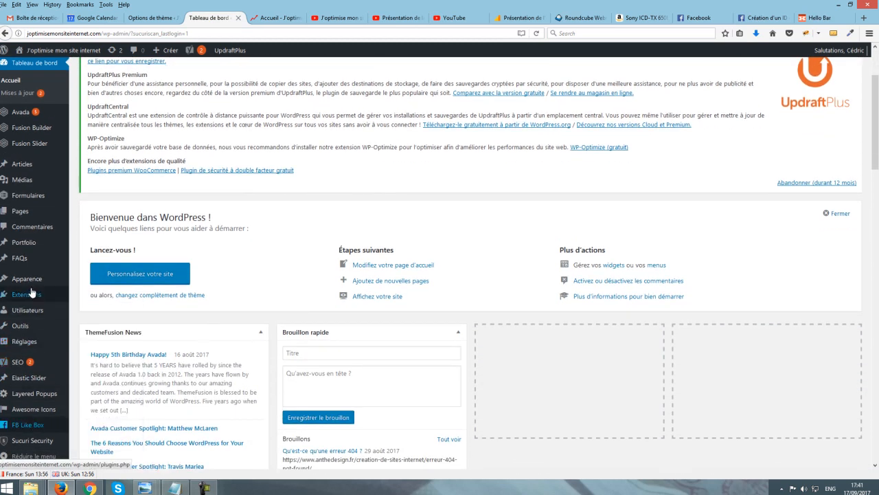
pyautogui.click(31, 297)
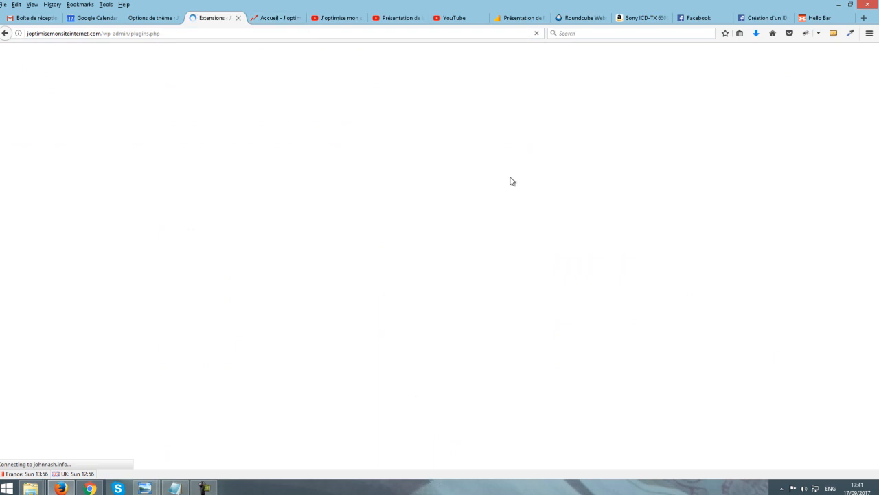
pyautogui.scroll(-10, 543, 106)
pyautogui.scroll(4, 252, 300)
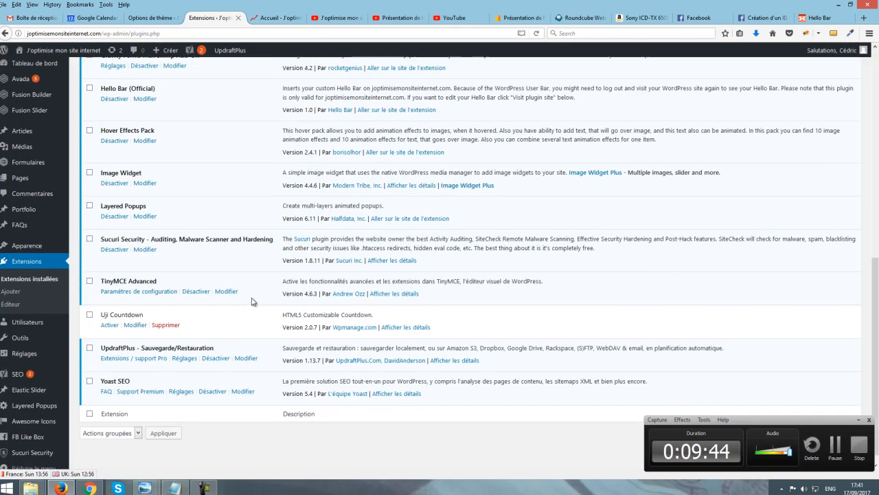
# Step: Reload the home page of joptimisemonsiteinternet.com to check the newsletter bar's display, consulting the Hello Bar (Official) entry among the WordPress extensions meanwhile
pyautogui.click(284, 17)
pyautogui.click(203, 19)
pyautogui.click(268, 20)
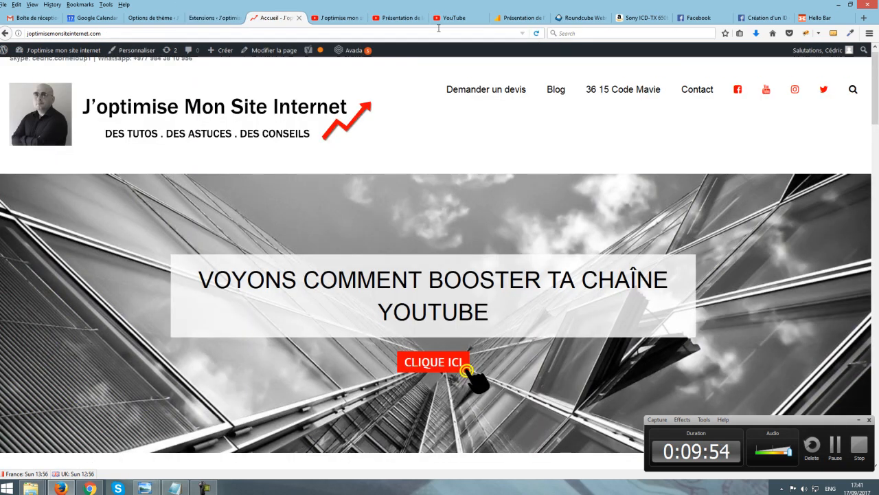
pyautogui.click(211, 19)
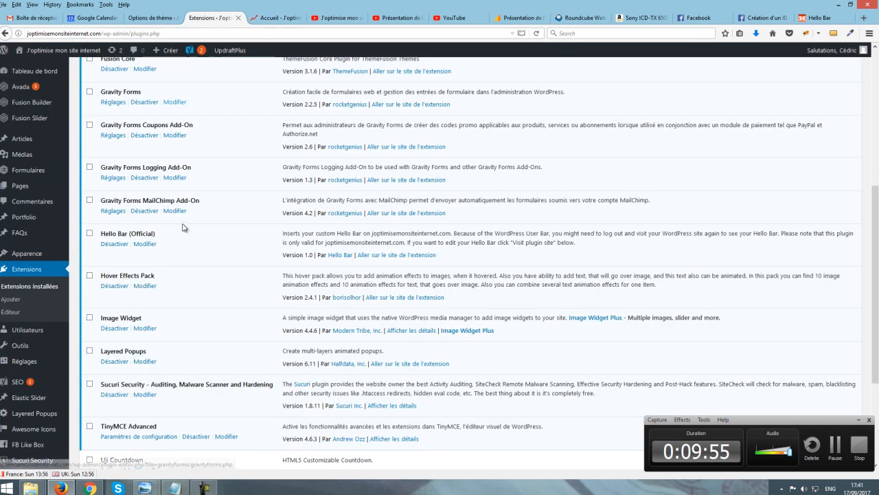
pyautogui.click(273, 19)
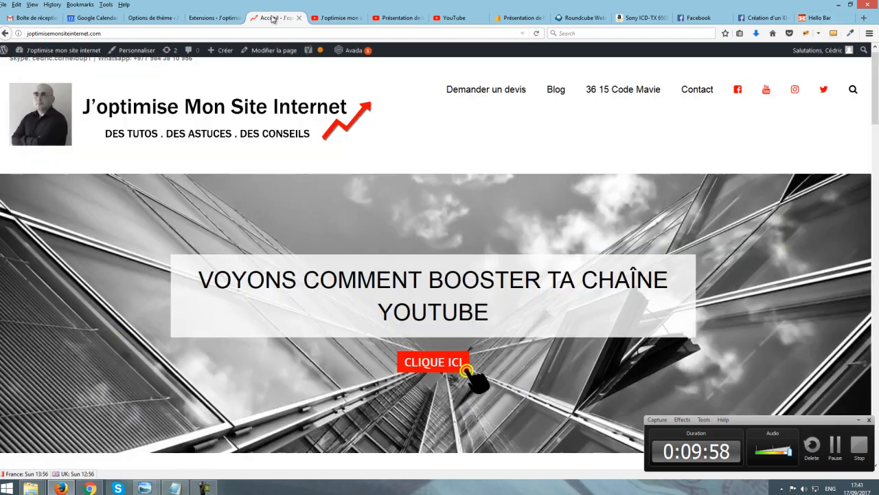
pyautogui.click(274, 50)
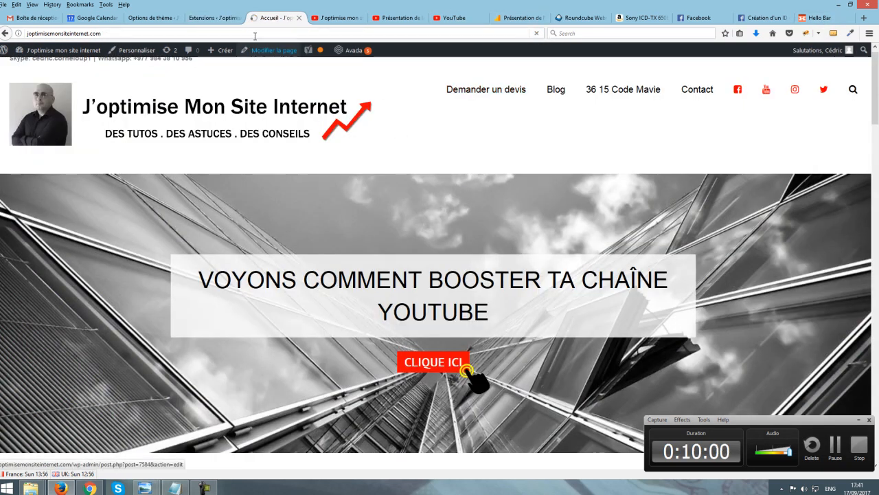
pyautogui.click(199, 22)
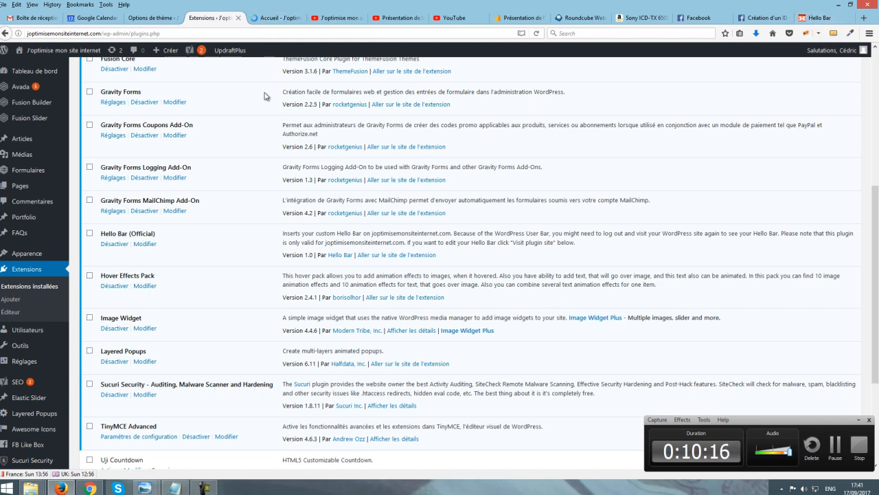
pyautogui.click(259, 19)
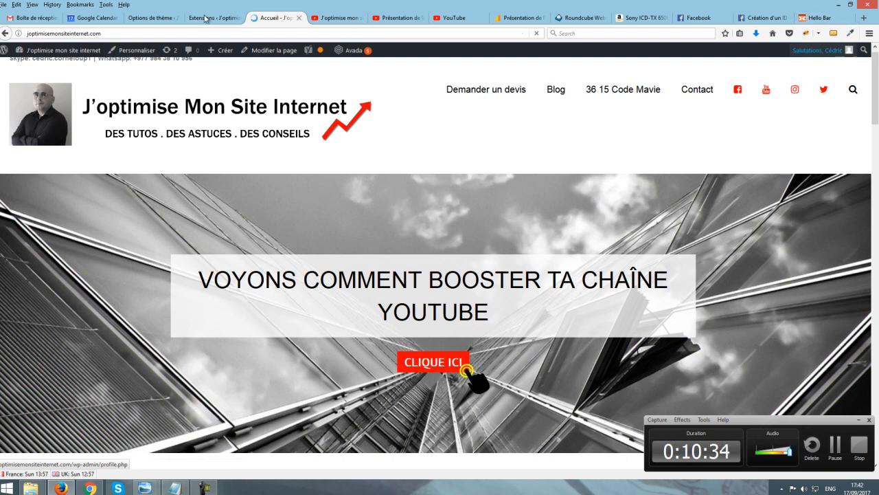
pyautogui.click(205, 18)
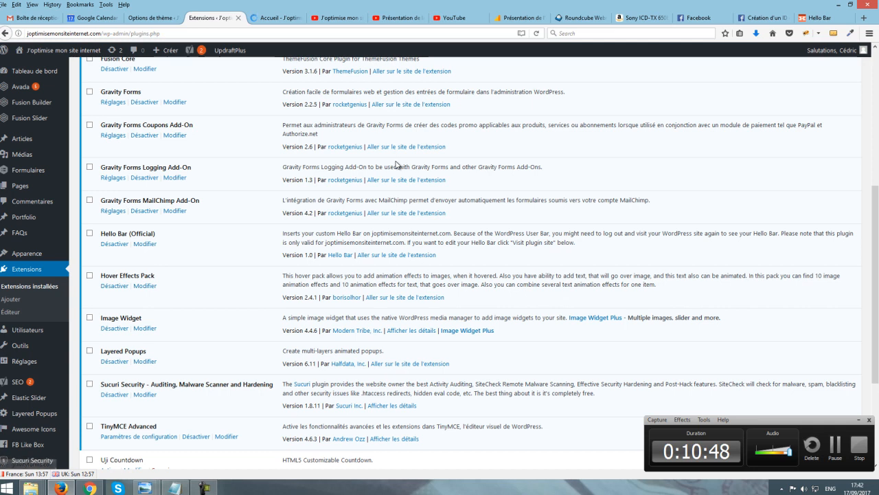
pyautogui.hotkey('ctrl', 'Tab')
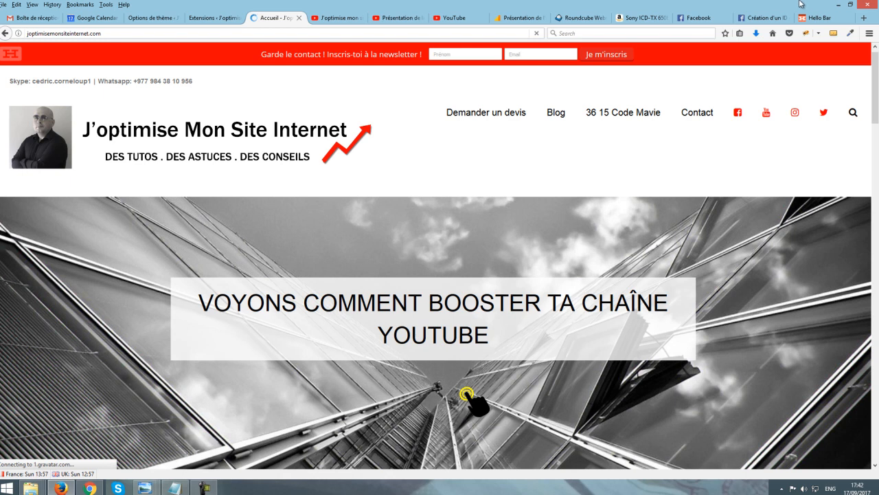
# Step: Switch back to Hello Bar, reopen the active newsletter bar for editing and review the available options for its "Thank You" message
pyautogui.click(824, 19)
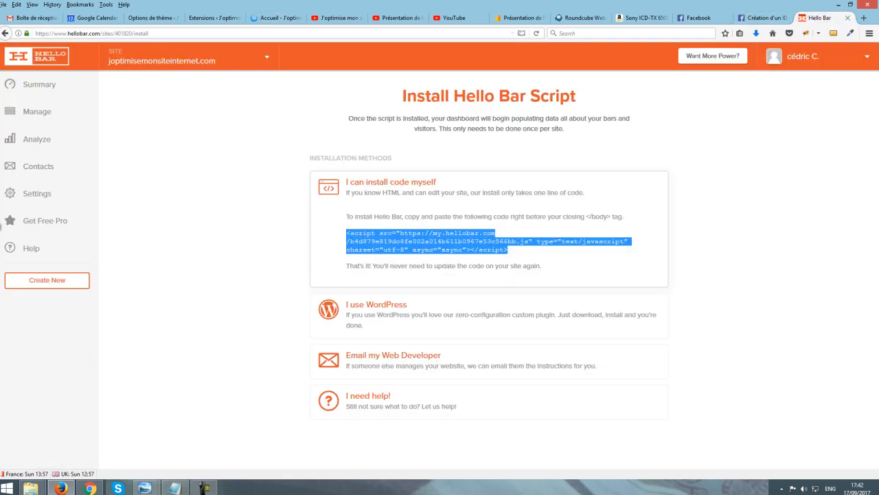
pyautogui.click(238, 138)
pyautogui.click(25, 120)
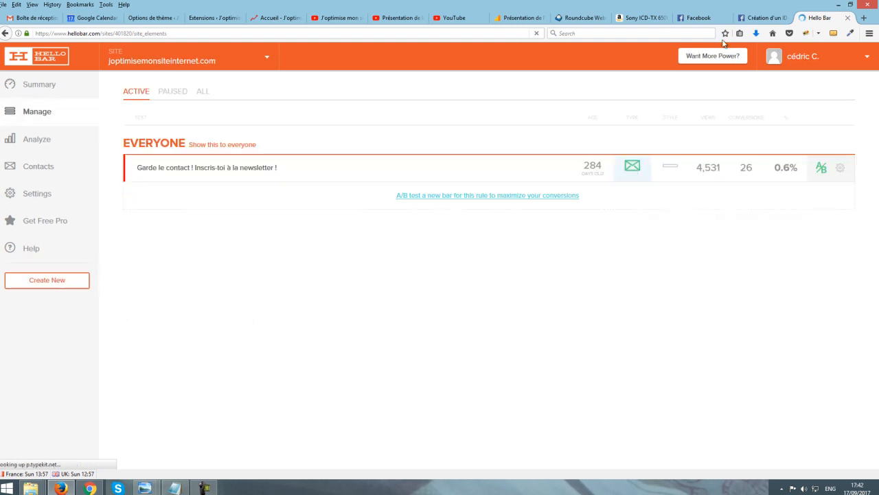
pyautogui.click(840, 168)
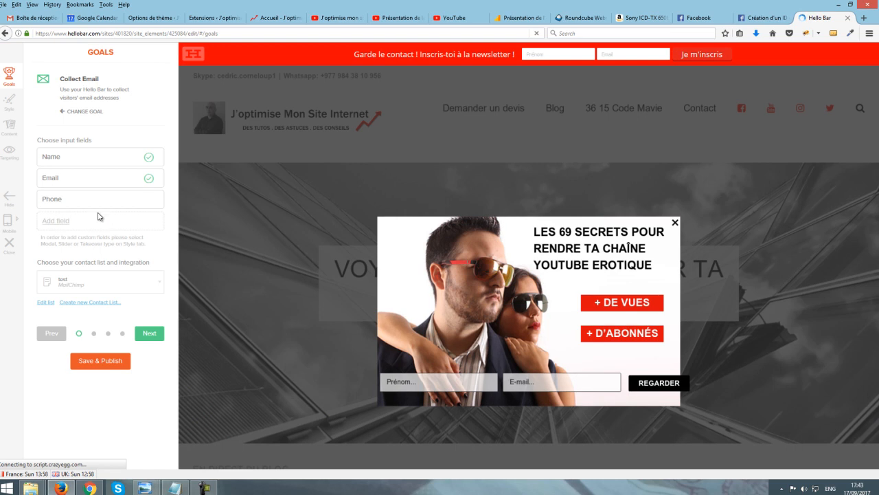
pyautogui.click(160, 95)
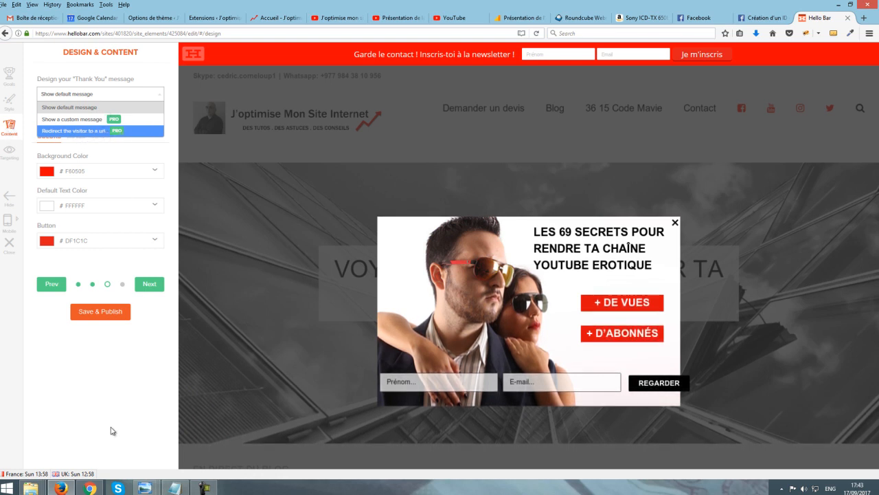
pyautogui.click(104, 401)
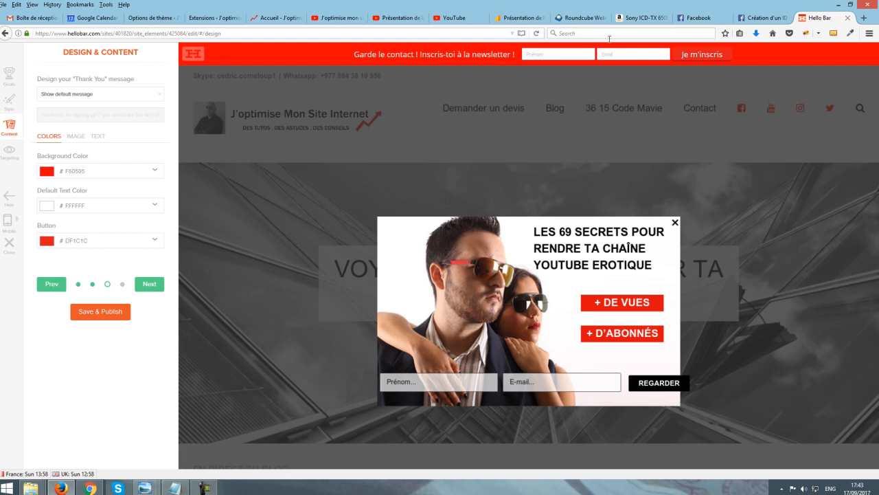